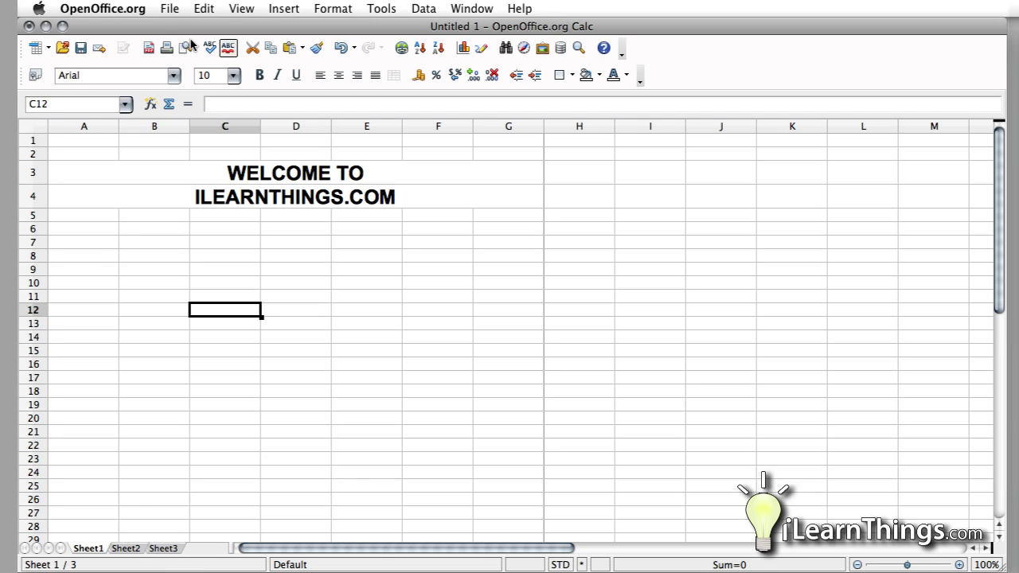
View the sheet in an enlarged print preview, scroll through the page, then close the preview
click(171, 9)
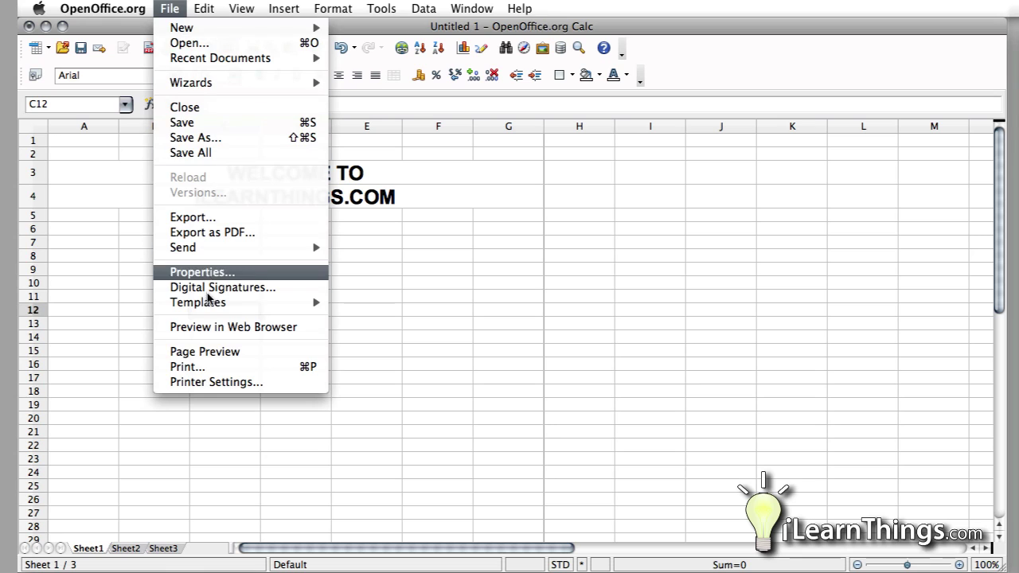
click(204, 352)
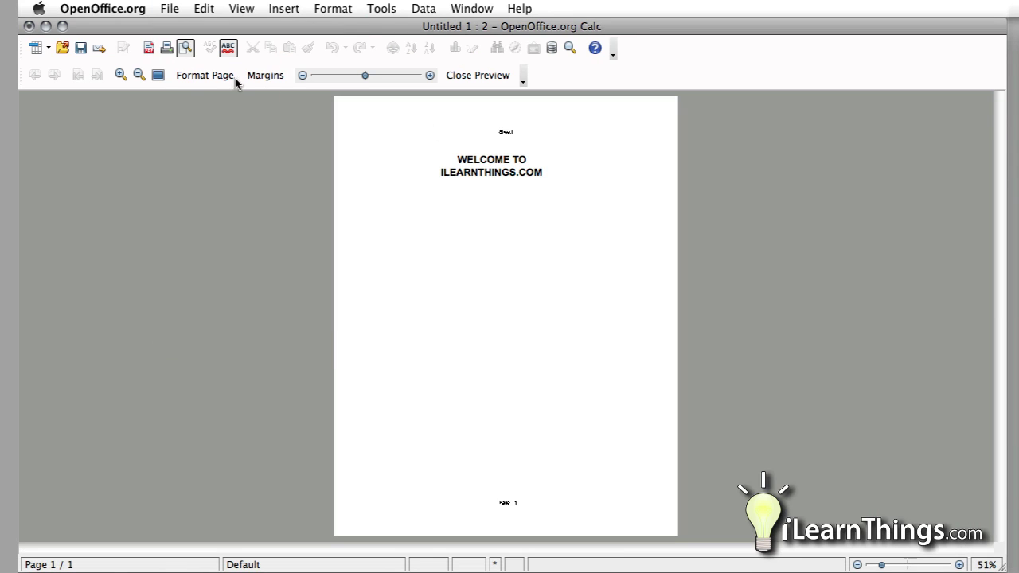
click(120, 75)
click(120, 75)
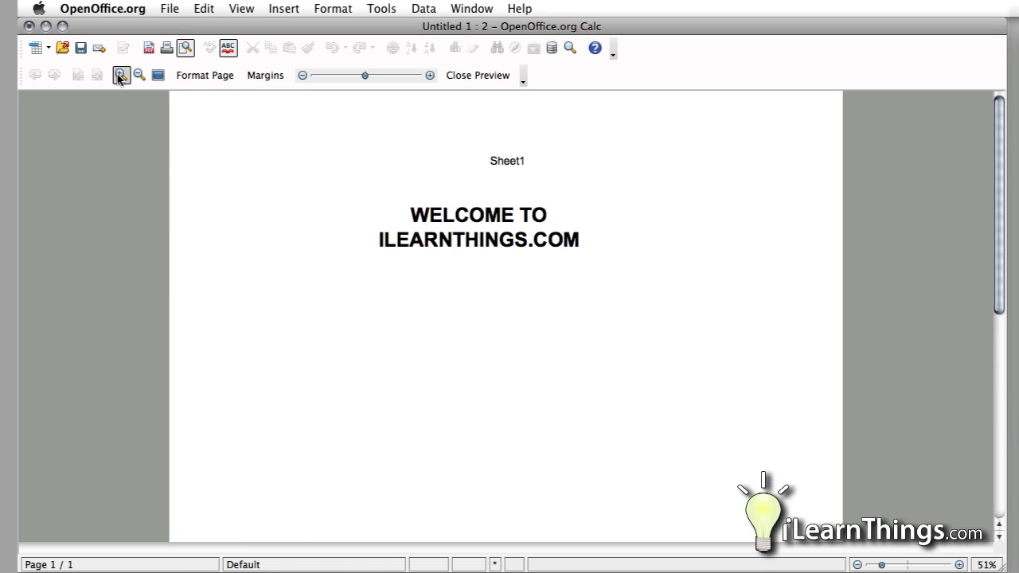
click(120, 75)
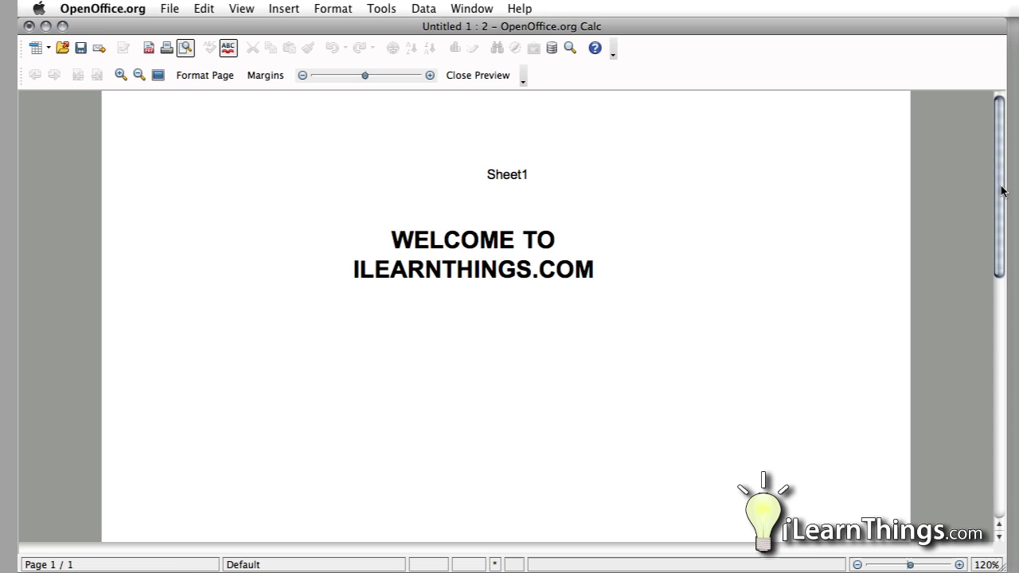
drag(1001, 191, 996, 471)
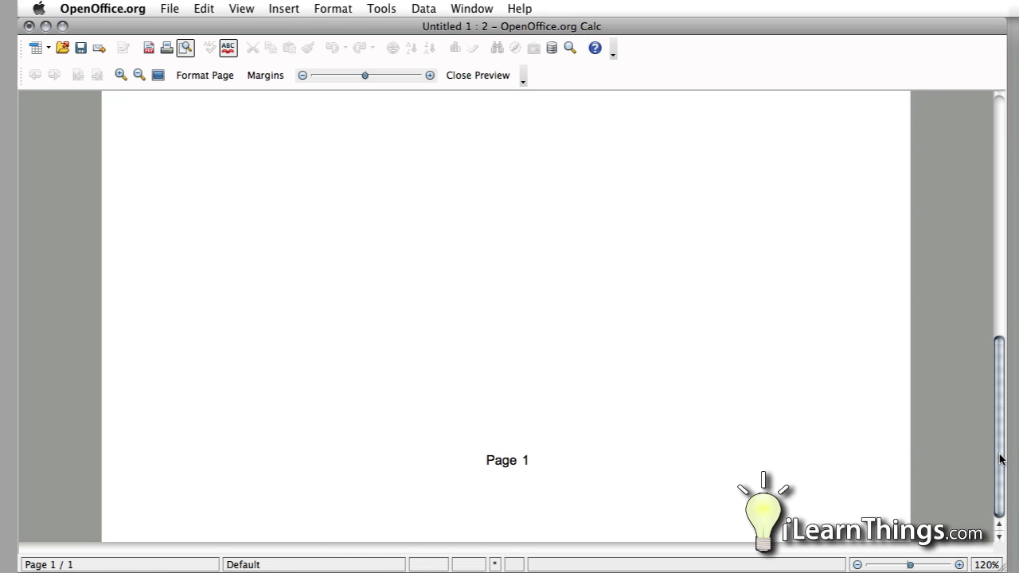
drag(1002, 459, 995, 204)
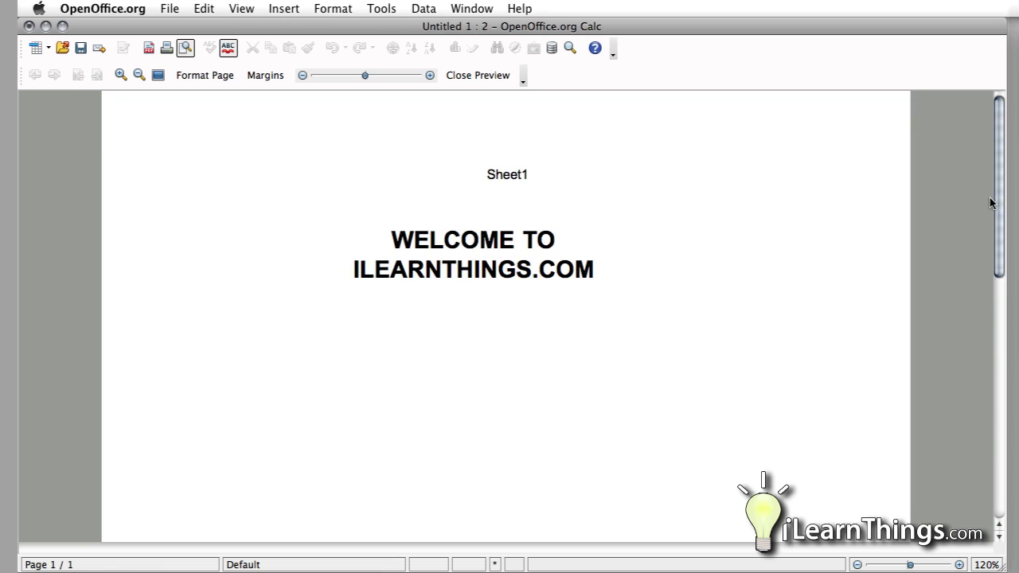
click(492, 74)
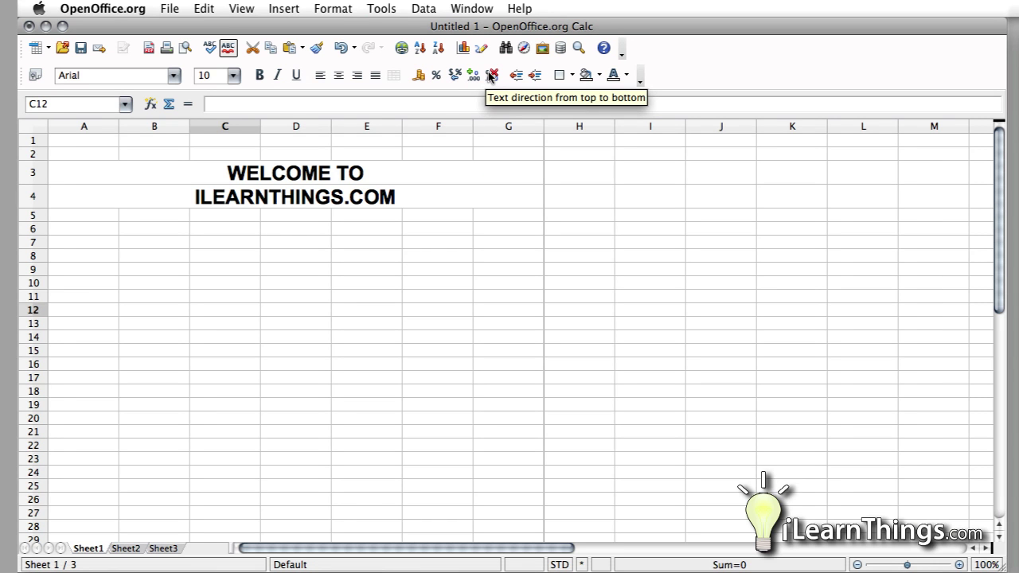
Untick Header on in the Default page style and apply it, leaving the footer on
click(333, 8)
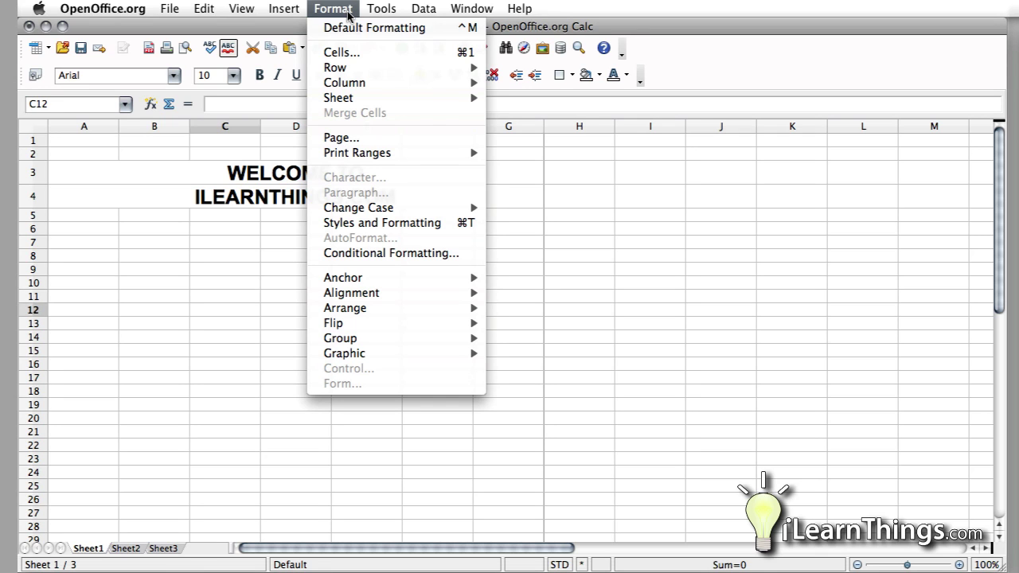
click(351, 137)
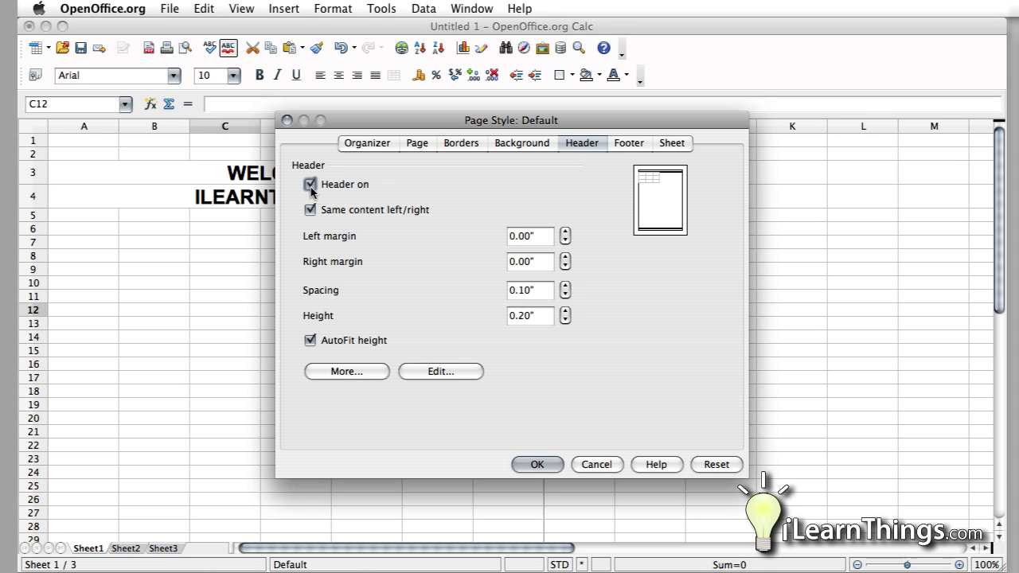
click(637, 143)
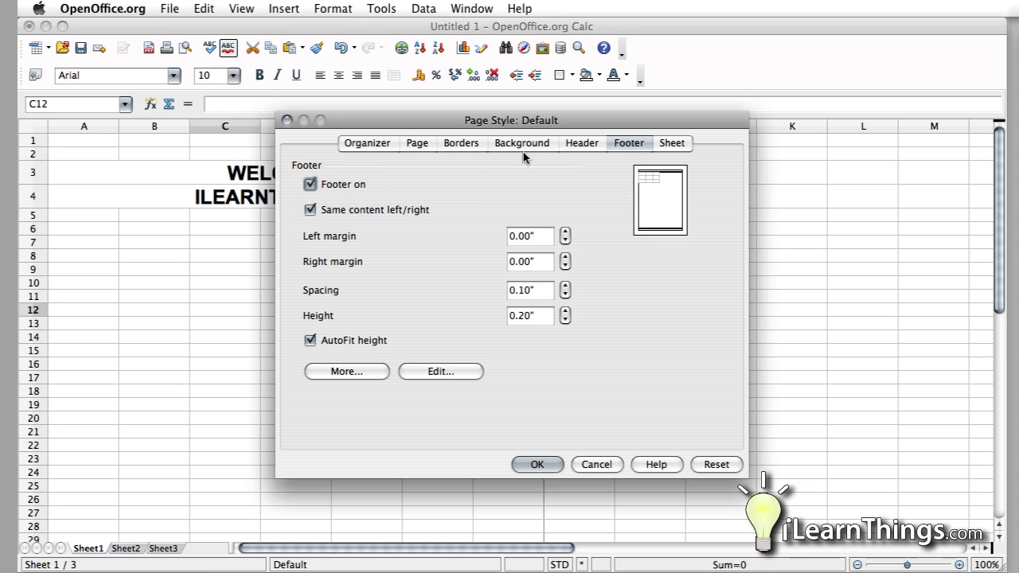
click(580, 143)
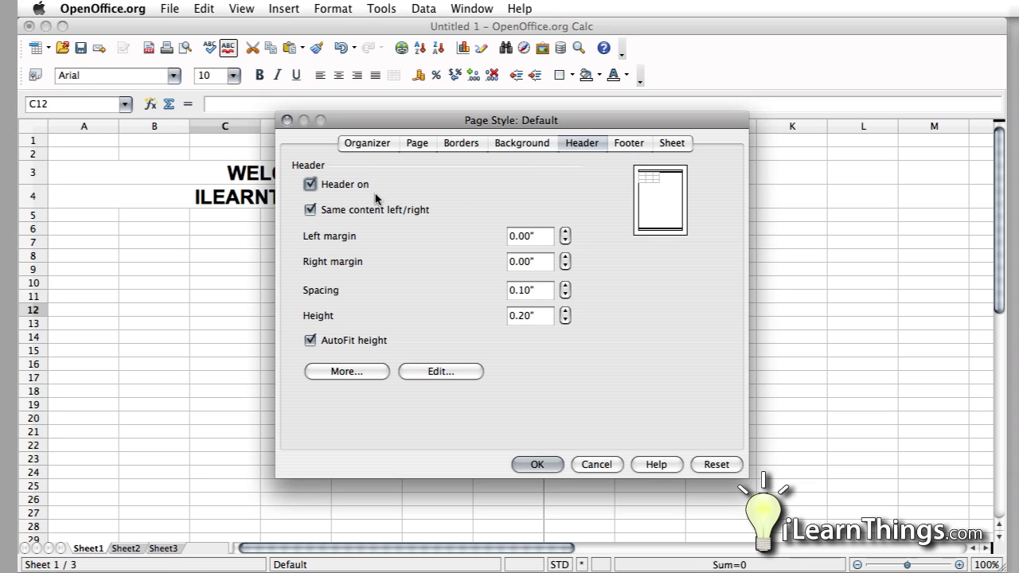
click(311, 185)
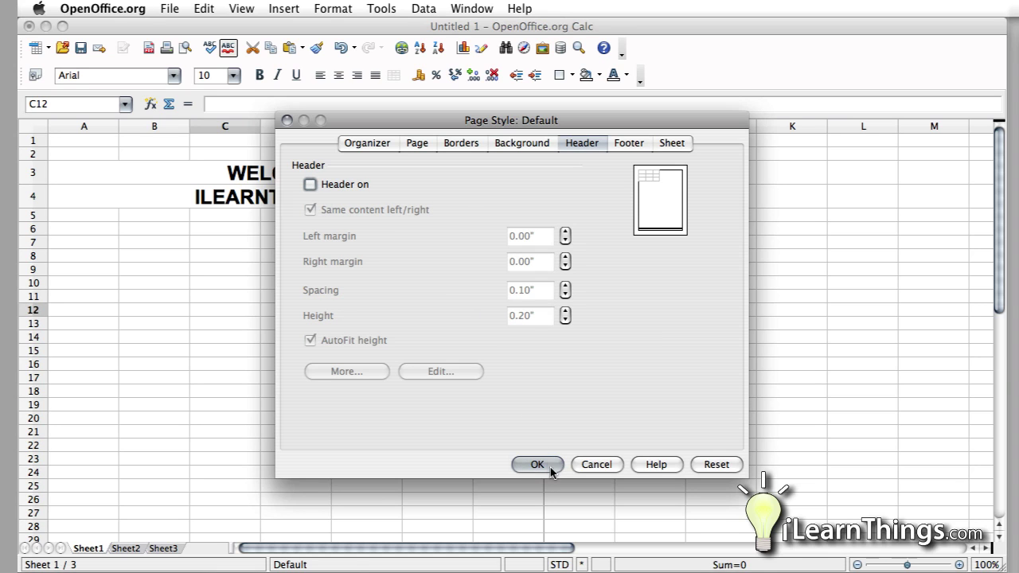
click(550, 470)
click(169, 8)
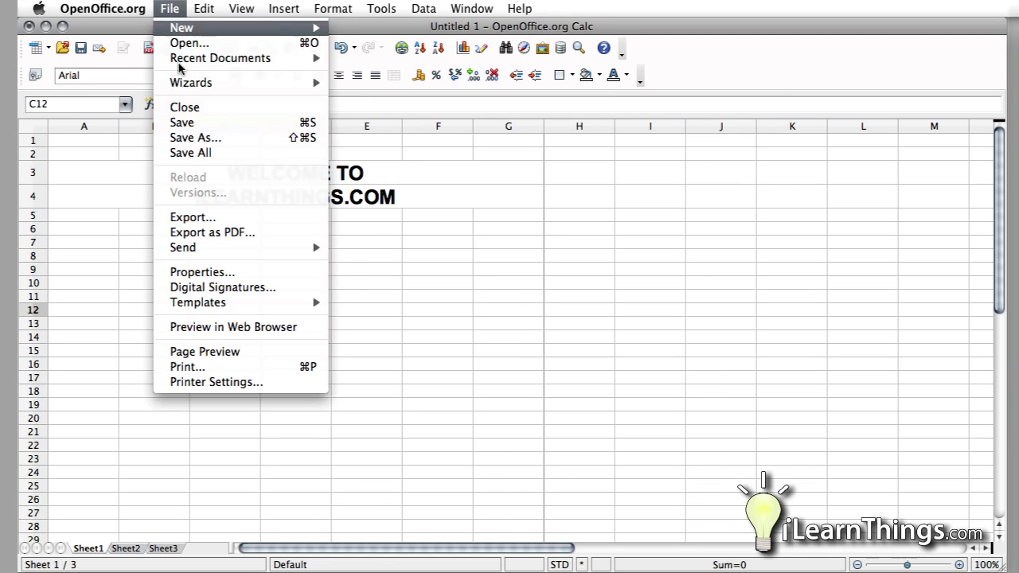
click(252, 352)
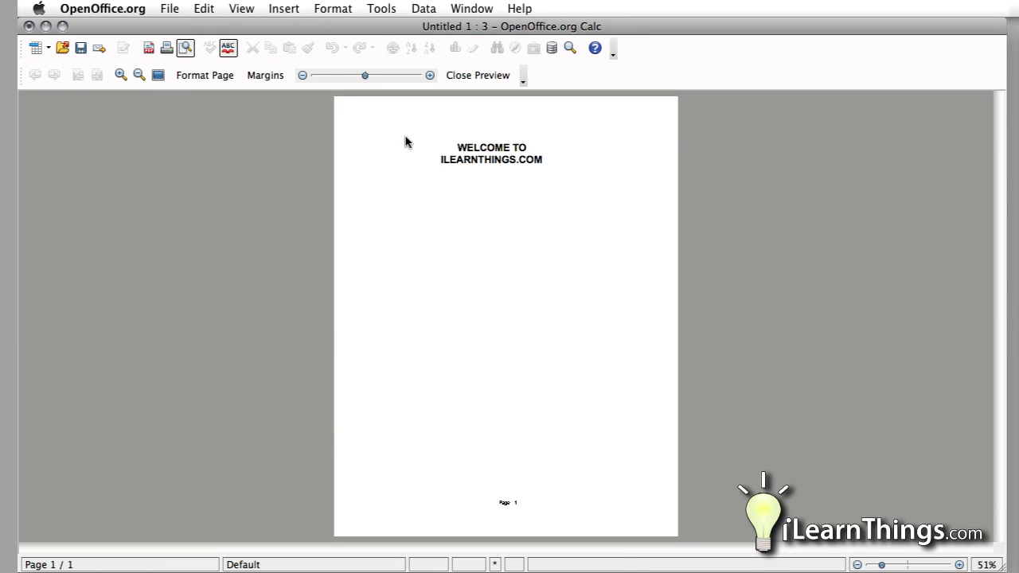
click(120, 75)
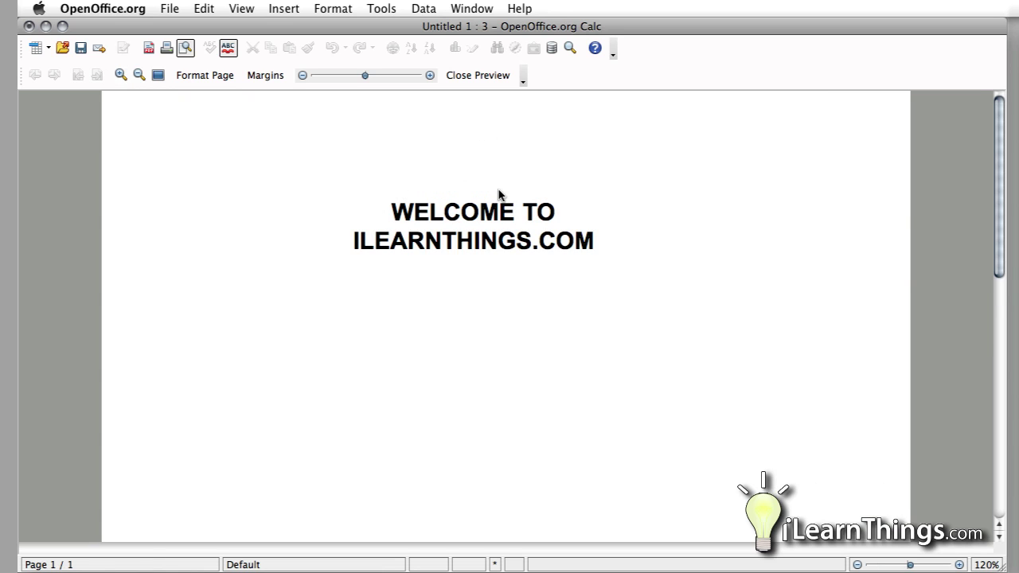
scroll(584, 234, down, 5)
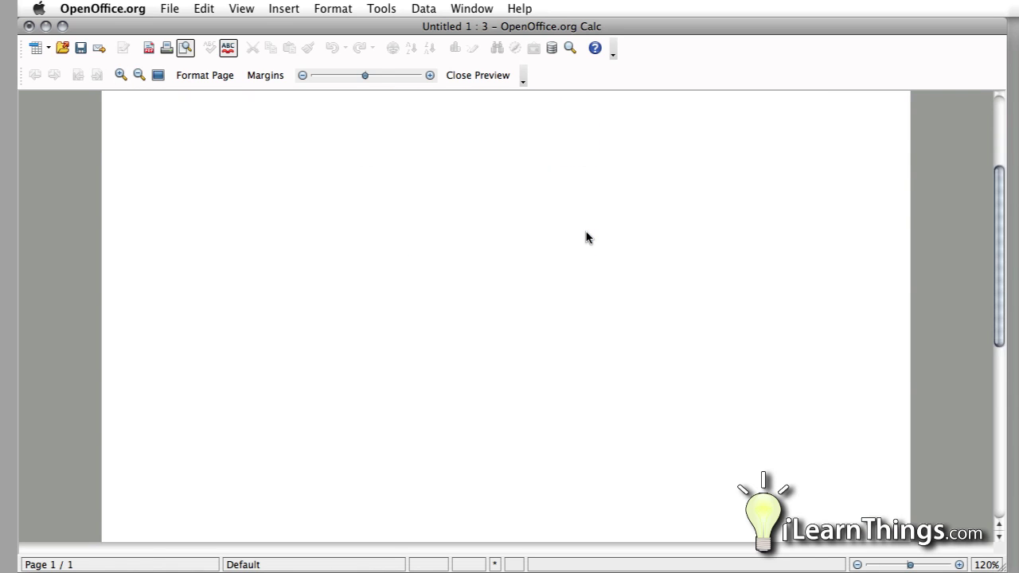
scroll(586, 236, down, 5)
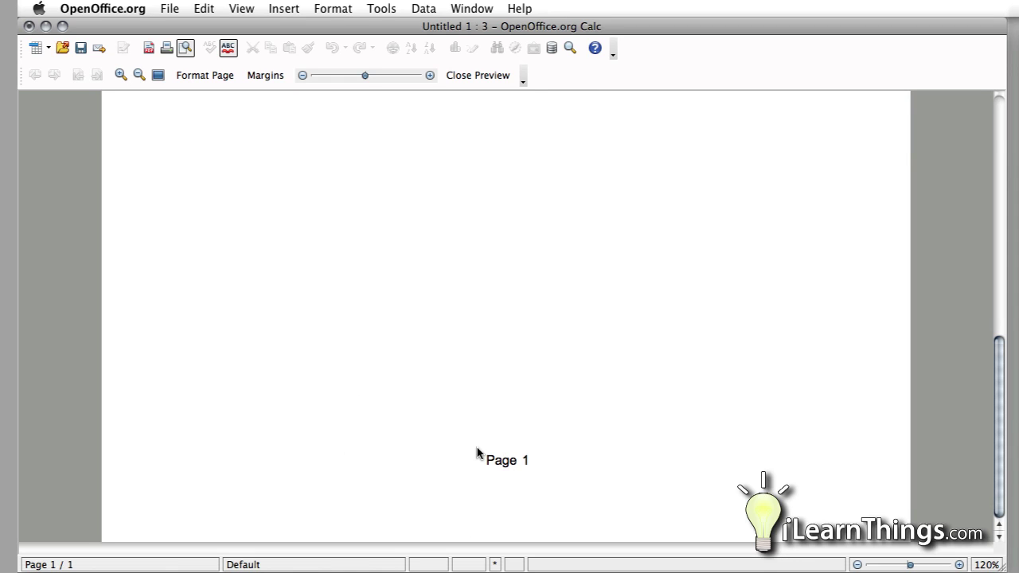
click(467, 78)
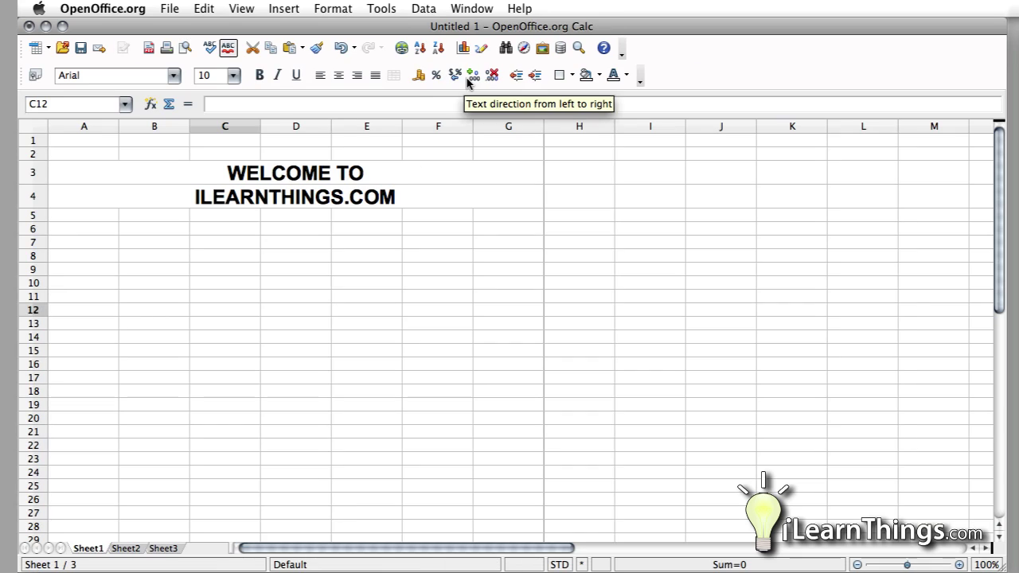
Reopen Format > Page for the Default style, tick Header on, and confirm with OK
click(331, 12)
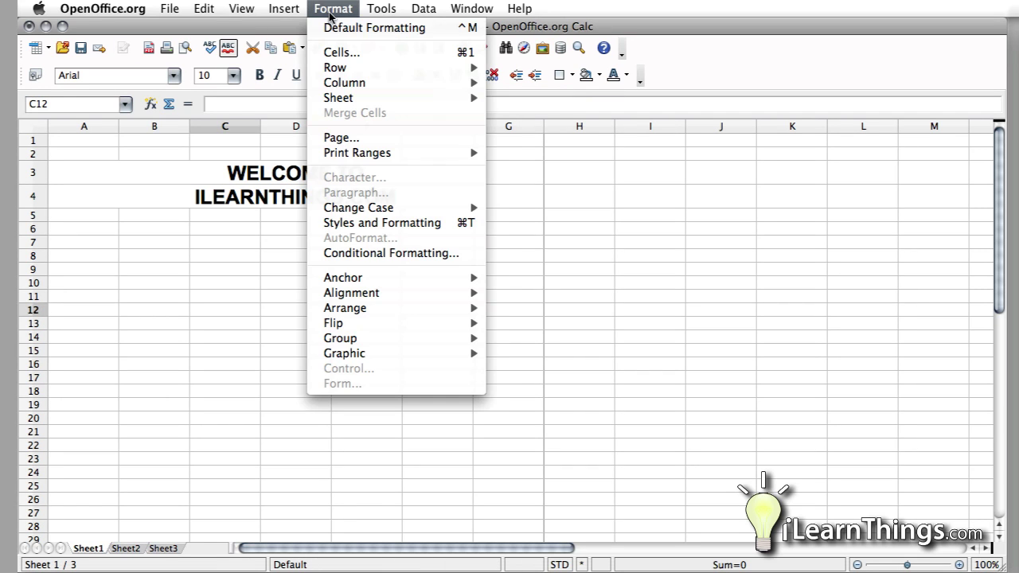
click(384, 139)
click(384, 145)
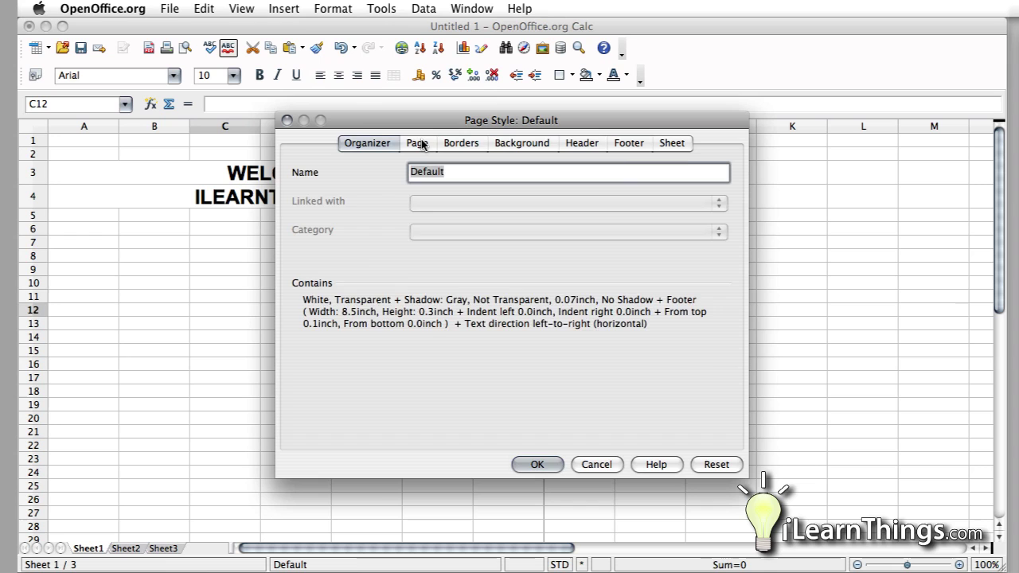
click(423, 145)
click(460, 145)
click(524, 145)
click(572, 147)
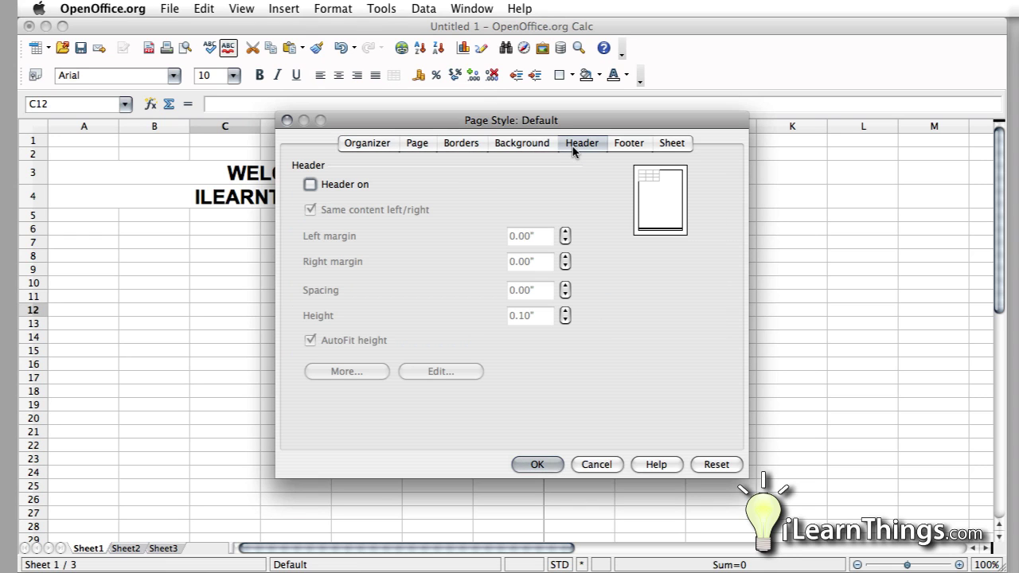
click(621, 148)
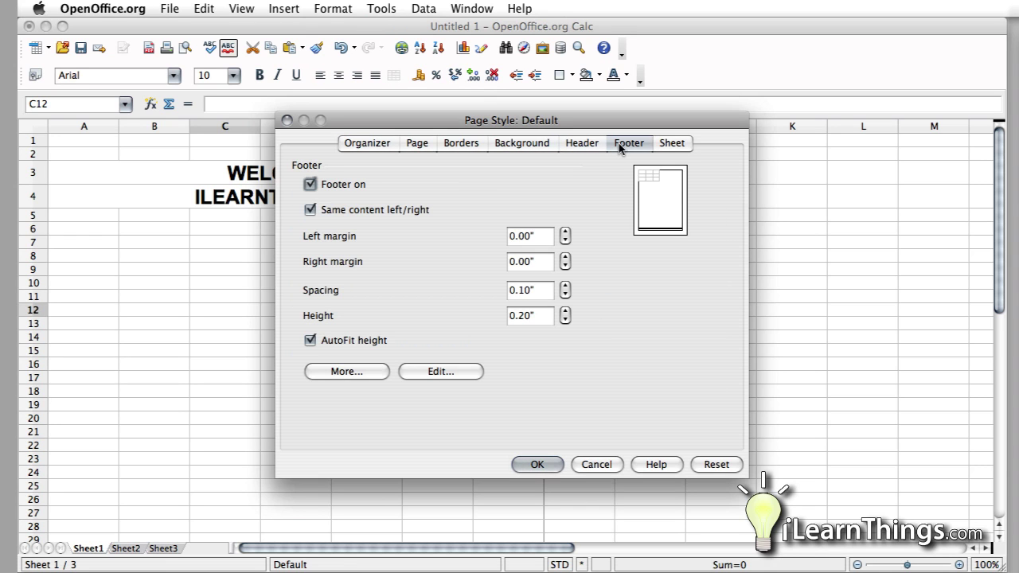
click(589, 147)
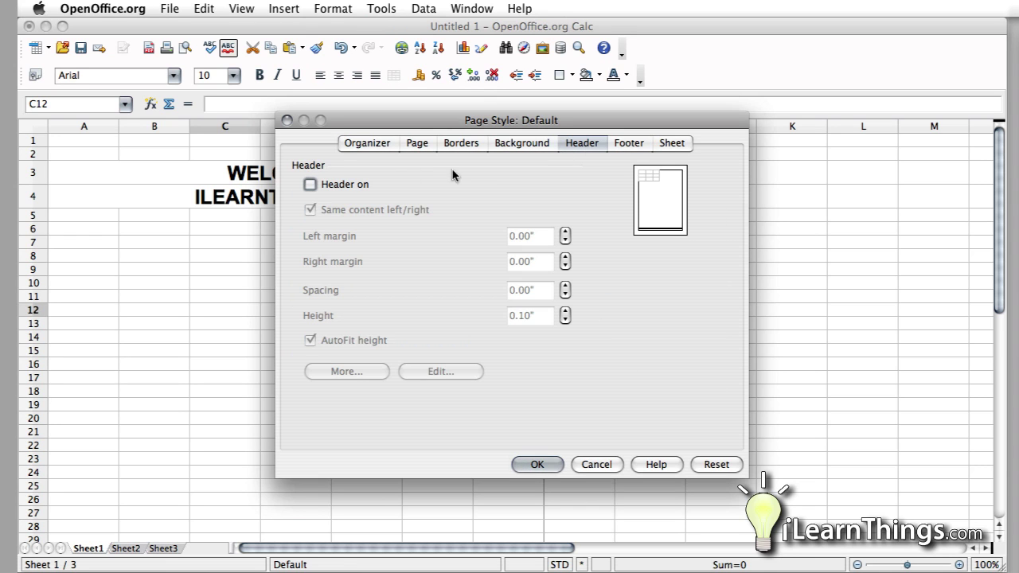
click(311, 184)
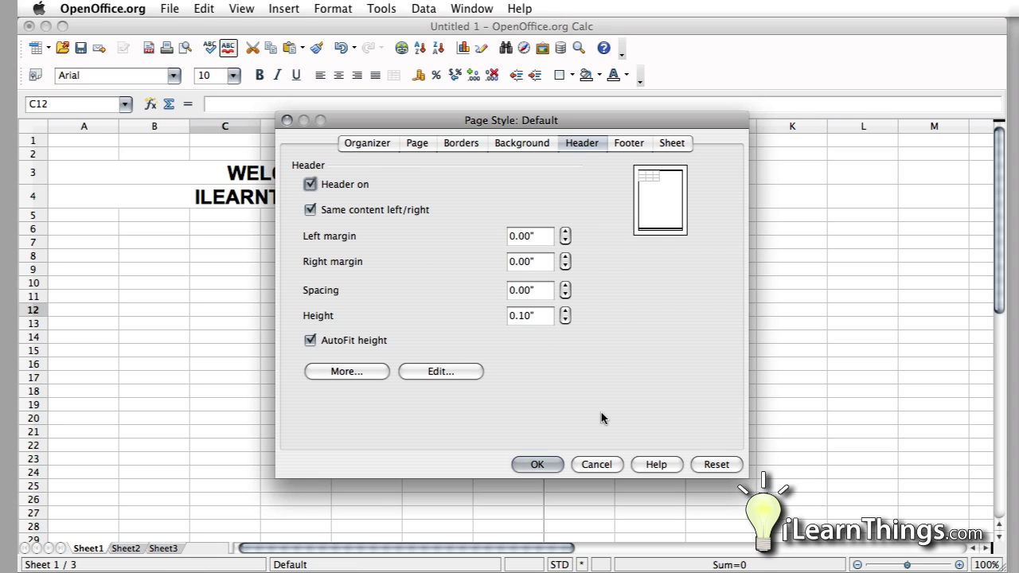
click(538, 464)
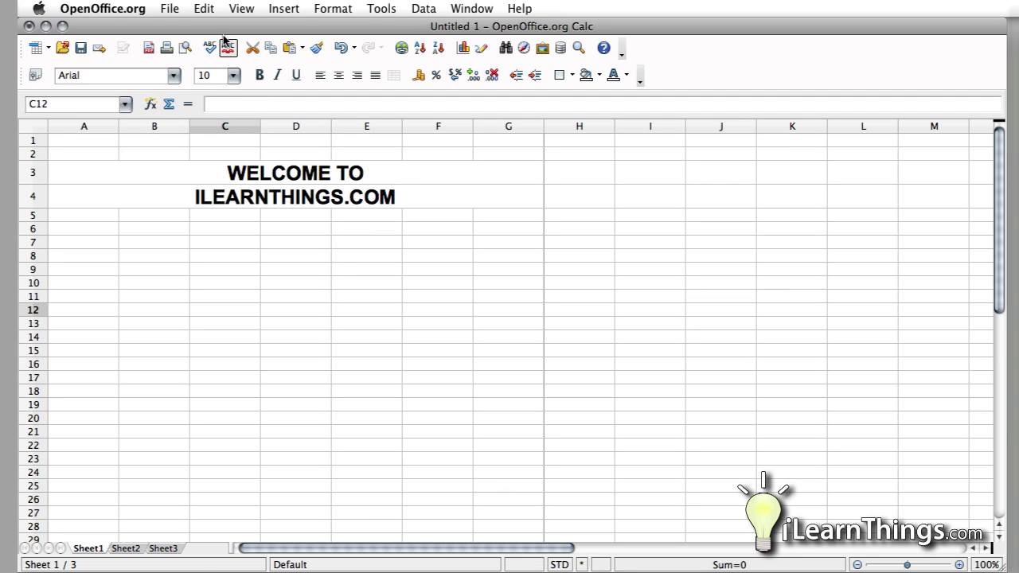
click(204, 8)
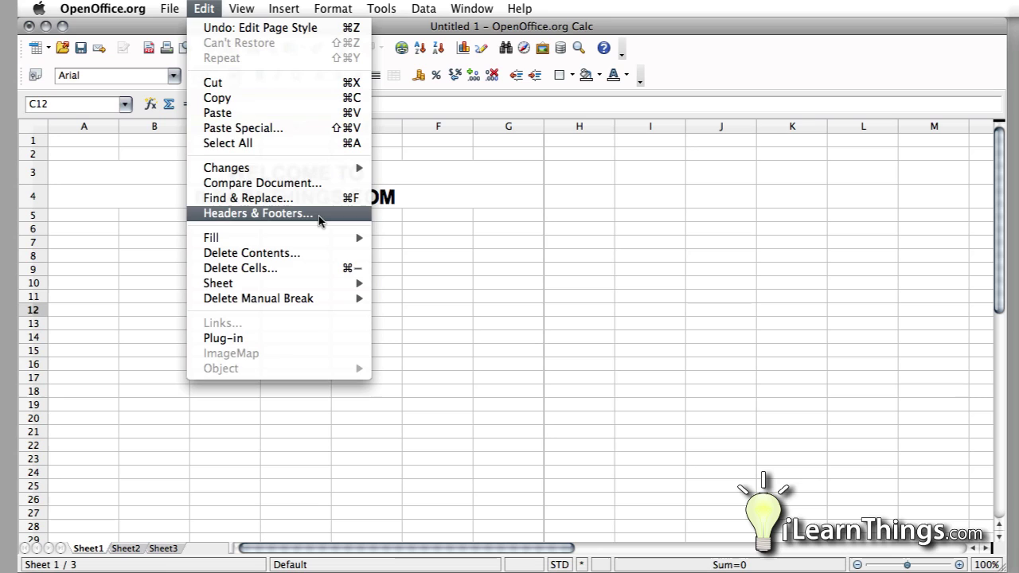
click(318, 221)
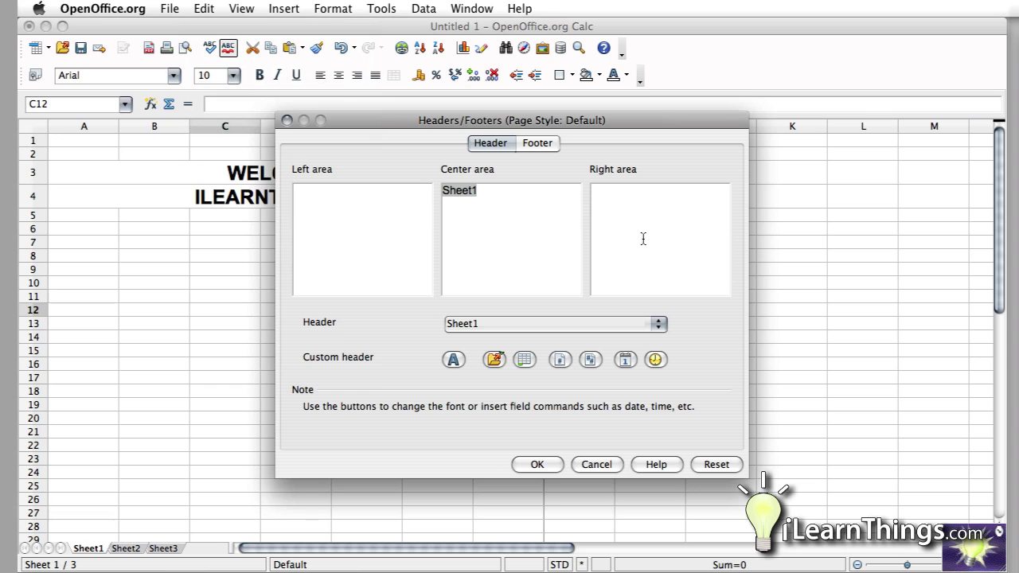
click(613, 468)
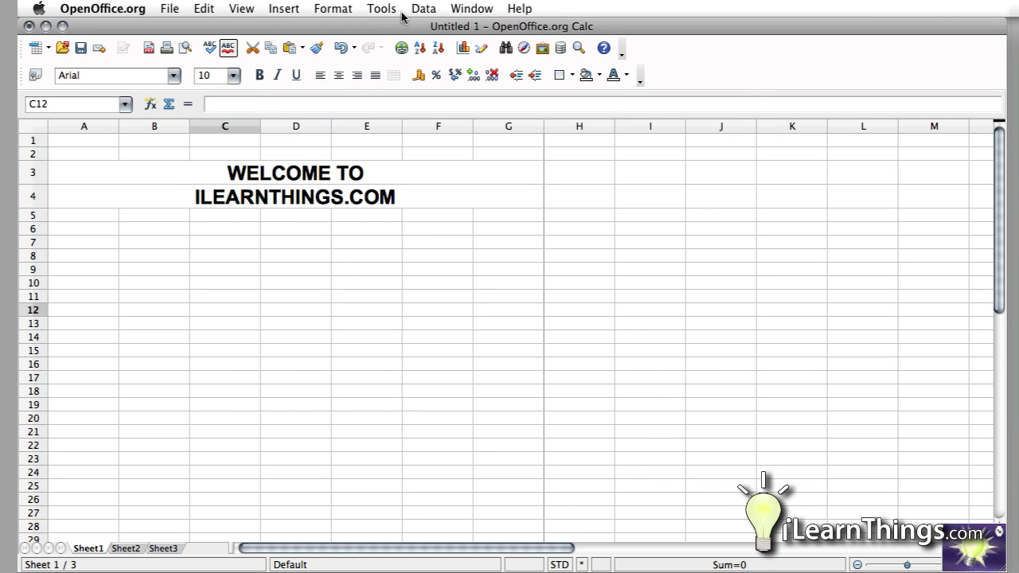
Reopen the Page Style: Default dialog through Format > Page
click(343, 10)
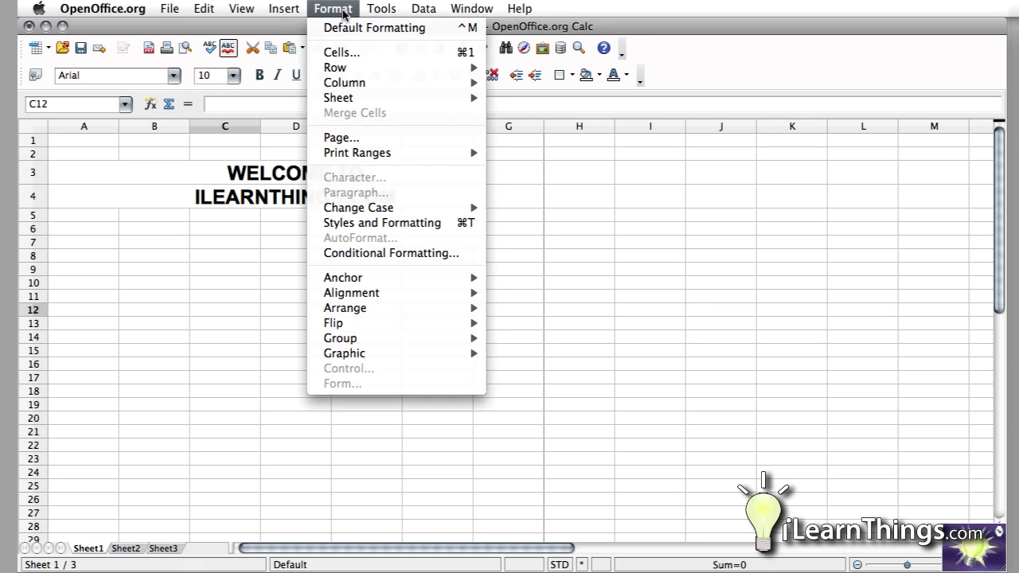
click(358, 139)
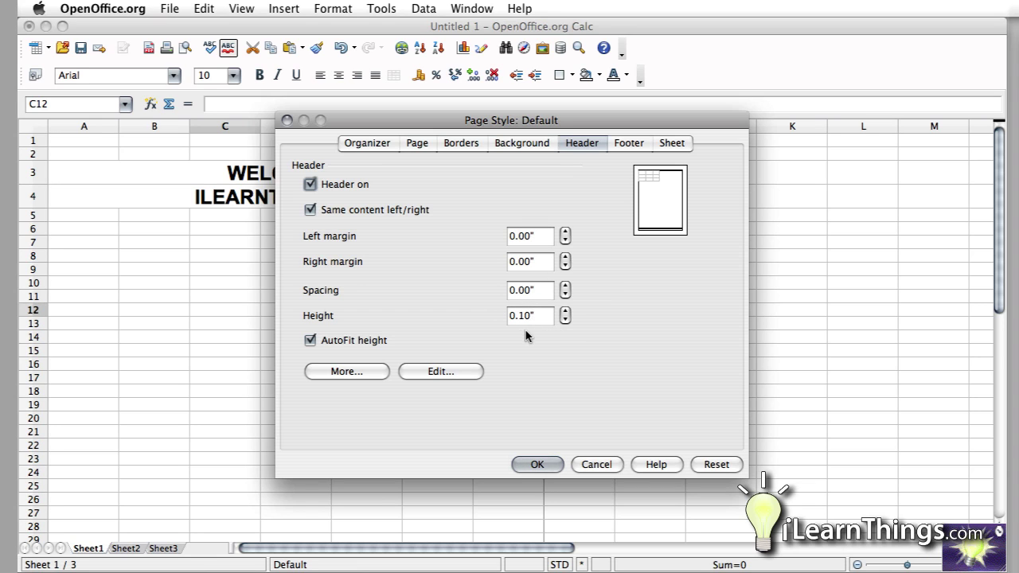
In the header editor, replace the centre section's Sheet1 field with THIS IS THE HEADER
click(438, 374)
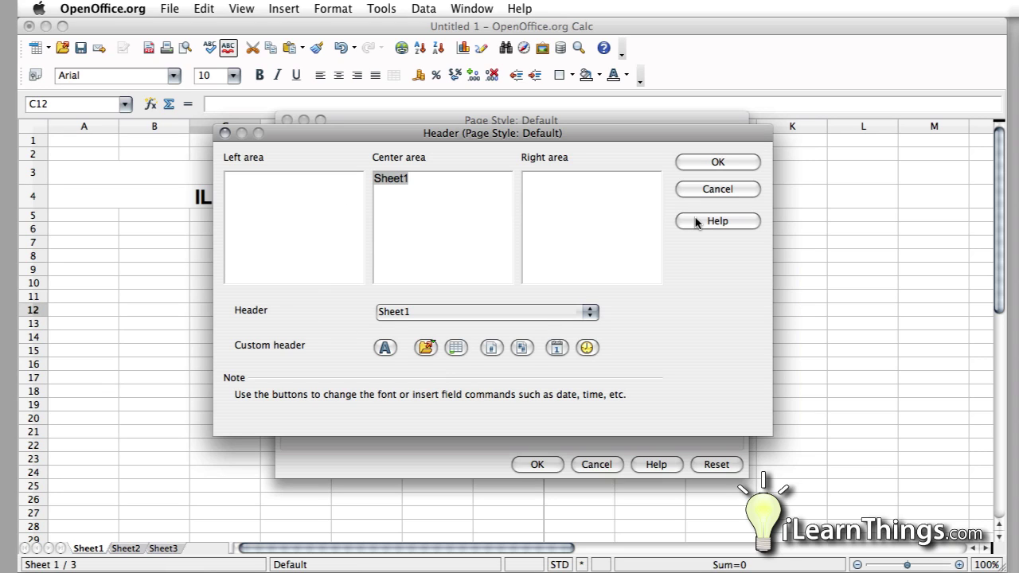
click(299, 202)
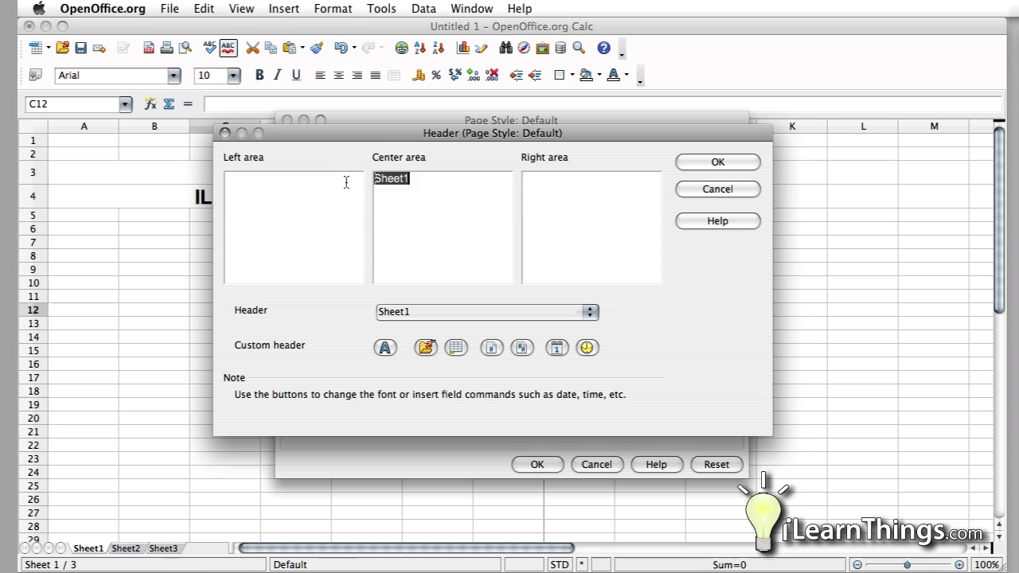
key(BackSpace)
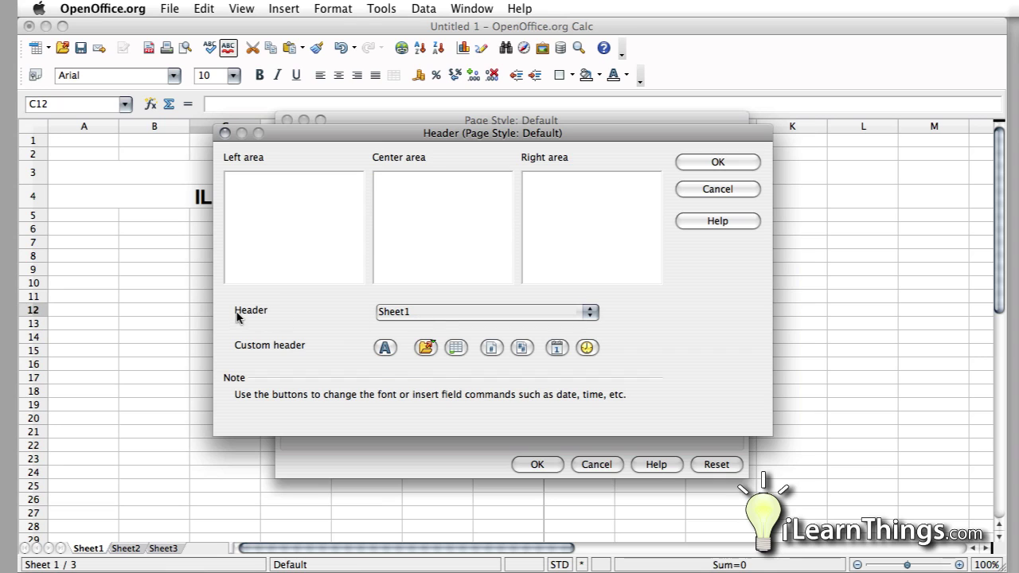
click(443, 315)
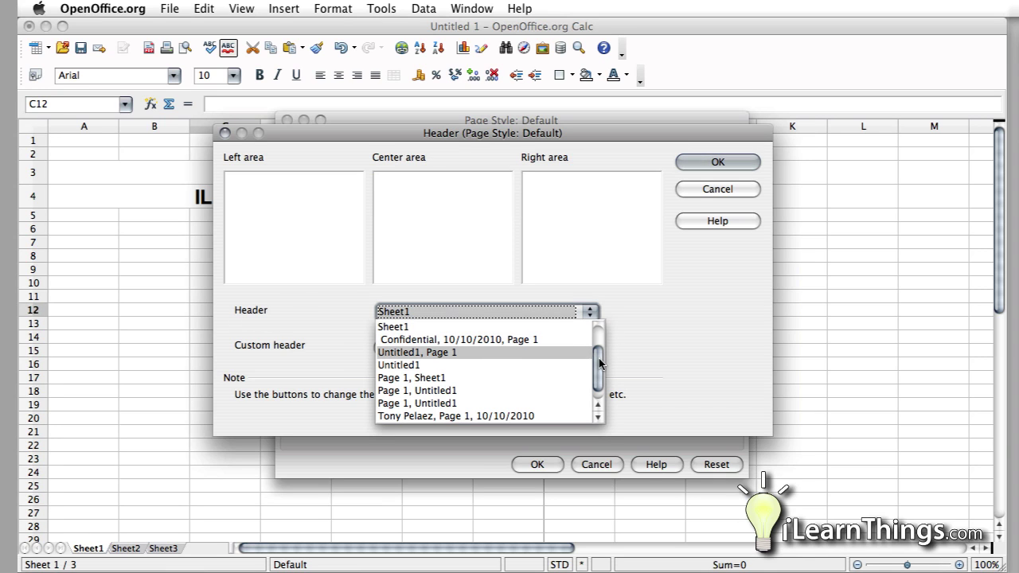
scroll(603, 377, down, 1)
drag(604, 377, 597, 337)
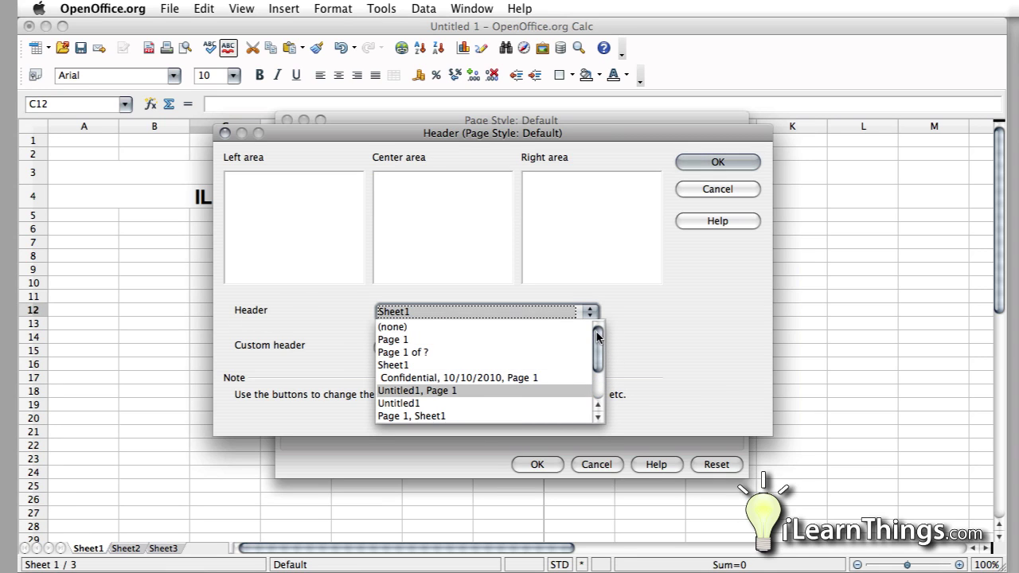
click(414, 253)
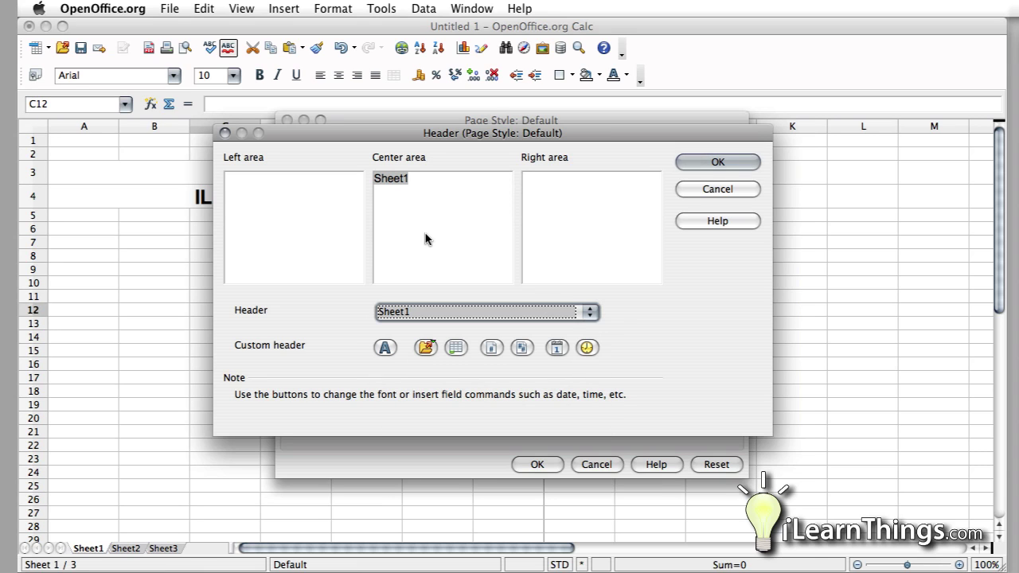
click(425, 236)
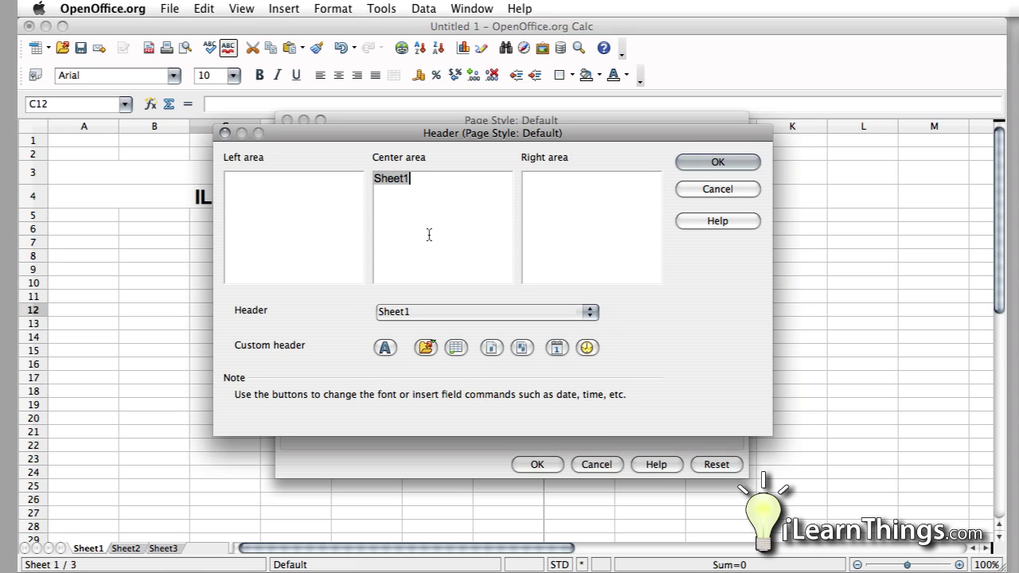
key(BackSpace)
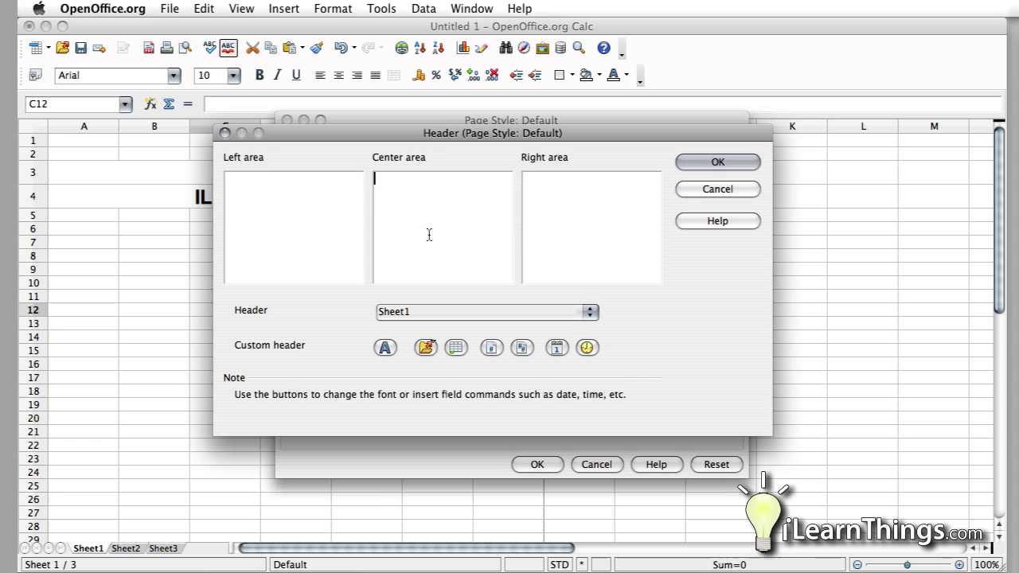
text(THIS IS THE HEADER)
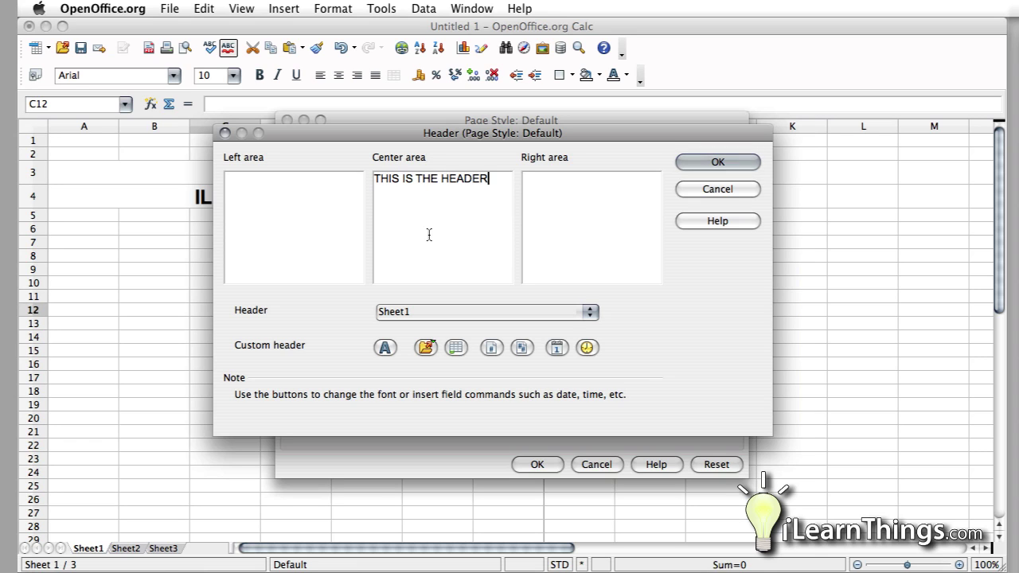
Insert a sheet name field in the right header section and a date field in the left
click(426, 350)
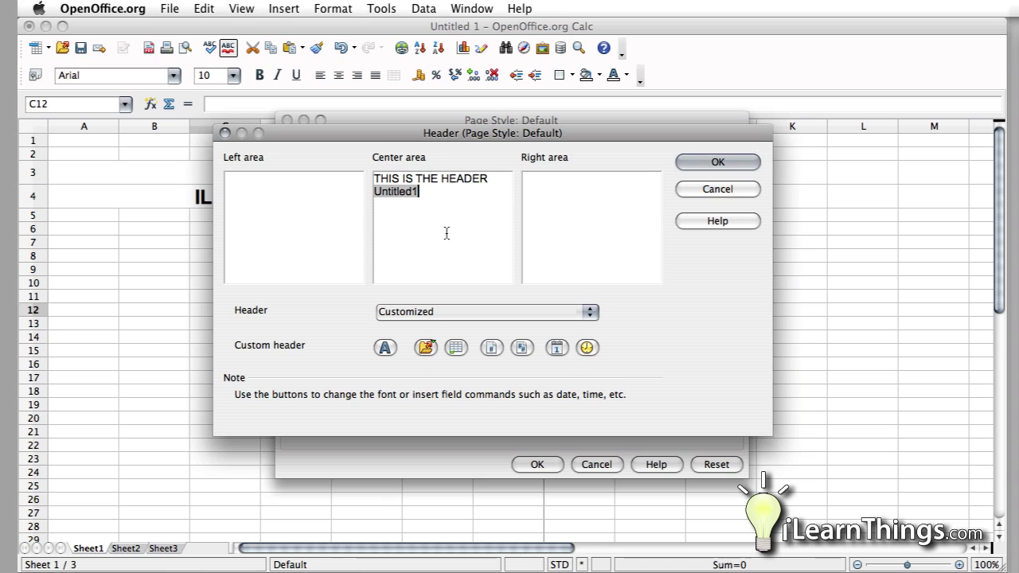
key(BackSpace)
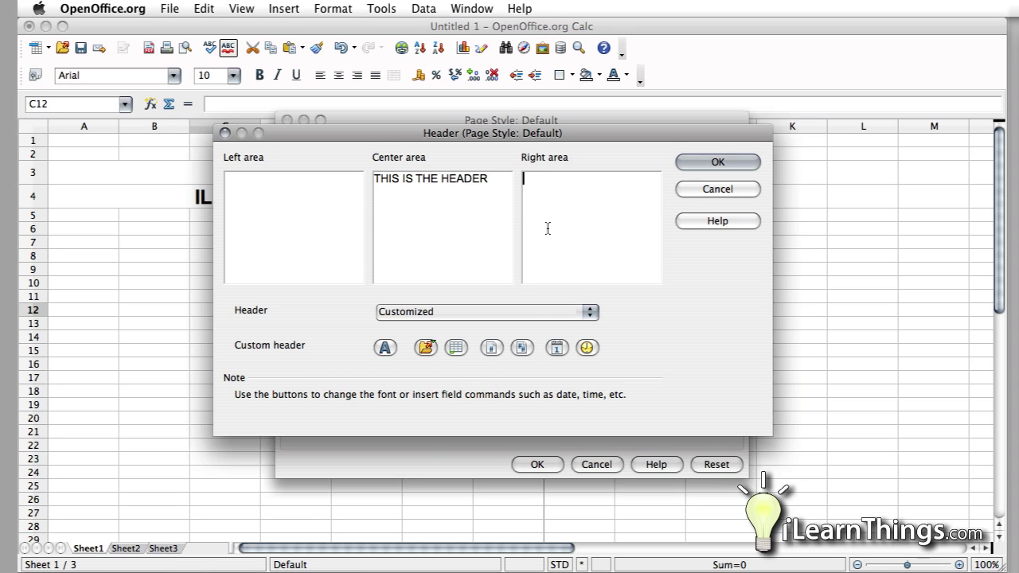
click(451, 350)
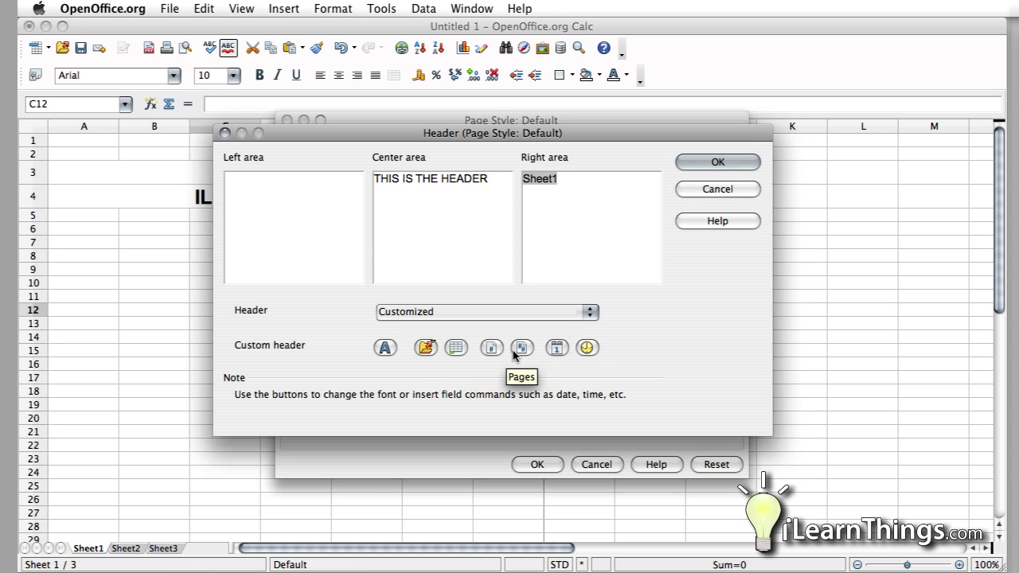
click(308, 239)
click(562, 348)
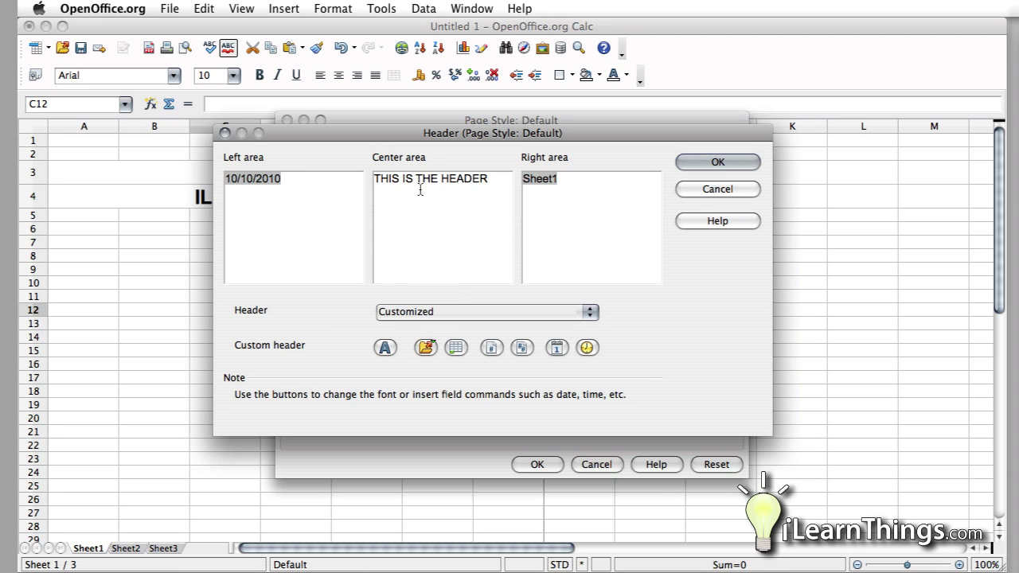
Accept the header, then set the footer to Page OF Pages on the left and the time on the right
click(702, 163)
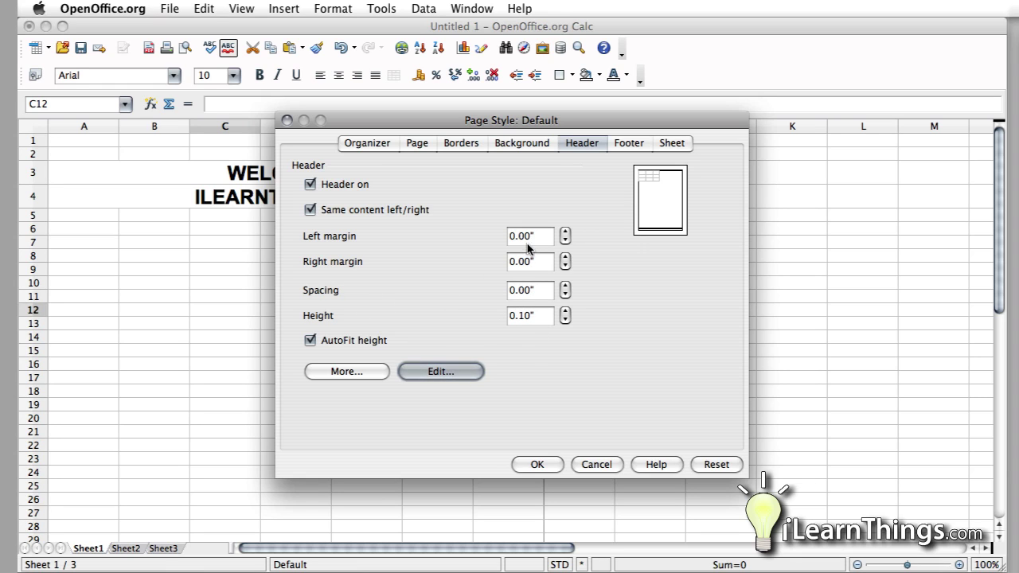
click(628, 143)
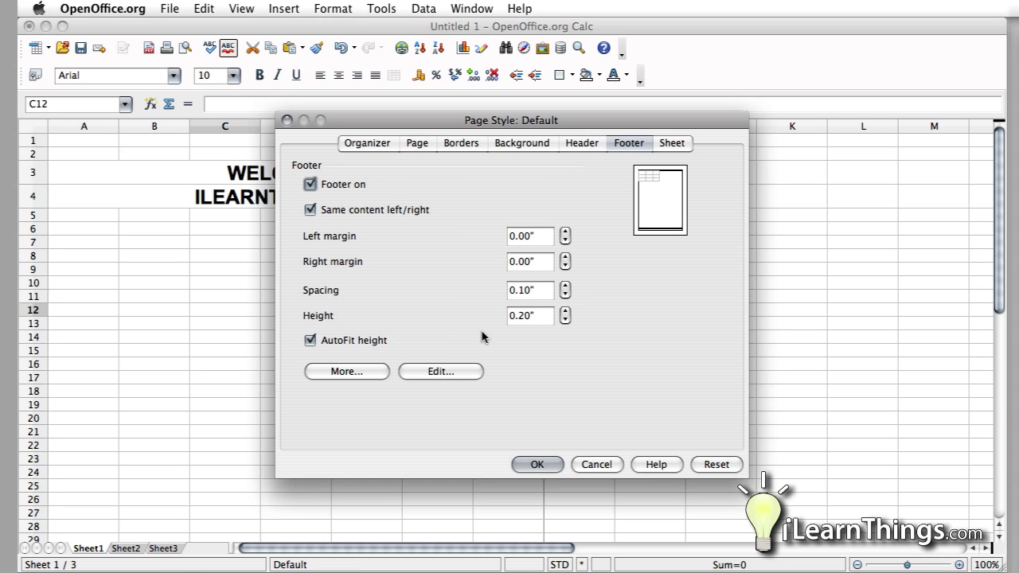
click(439, 372)
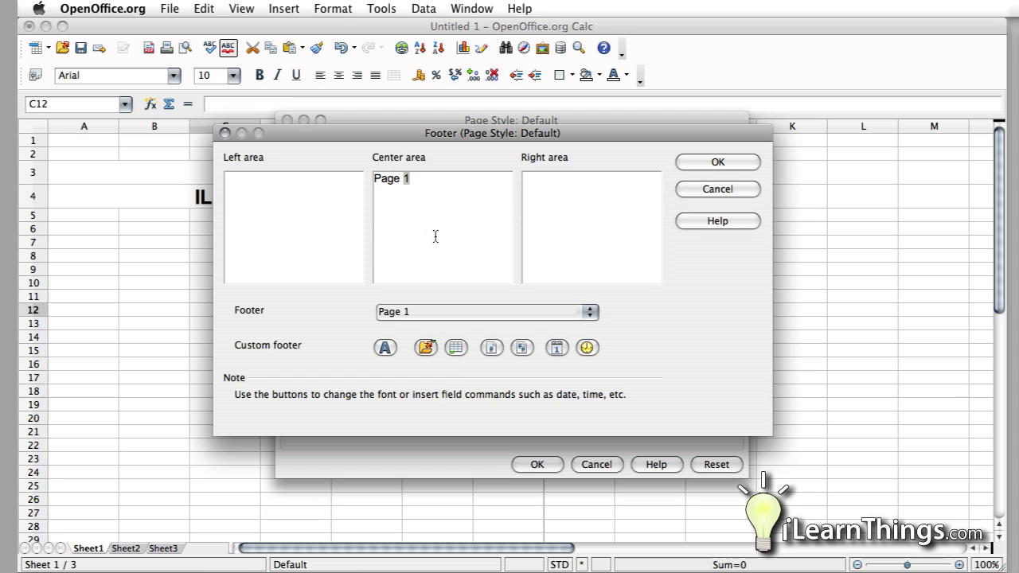
click(327, 175)
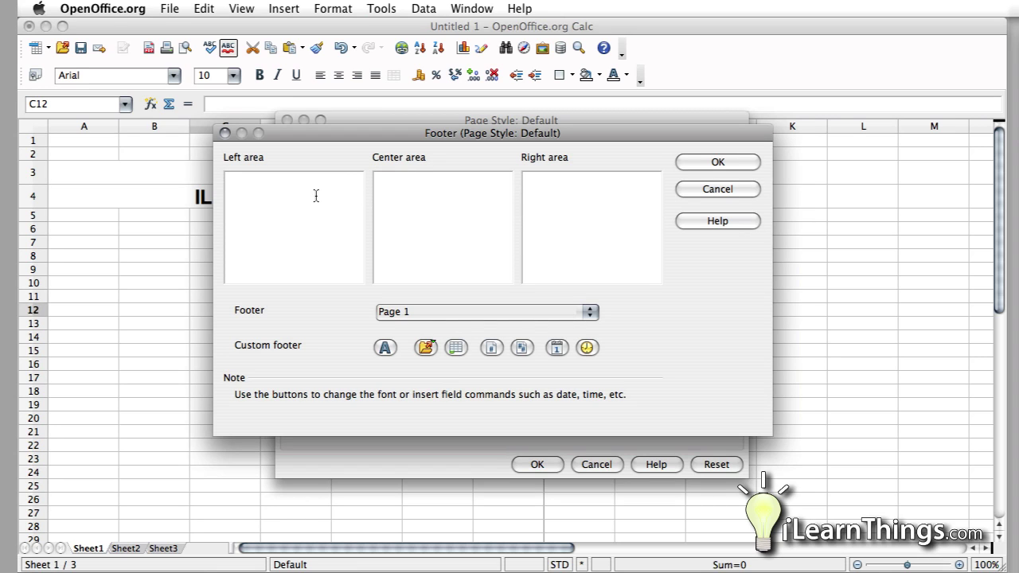
click(561, 225)
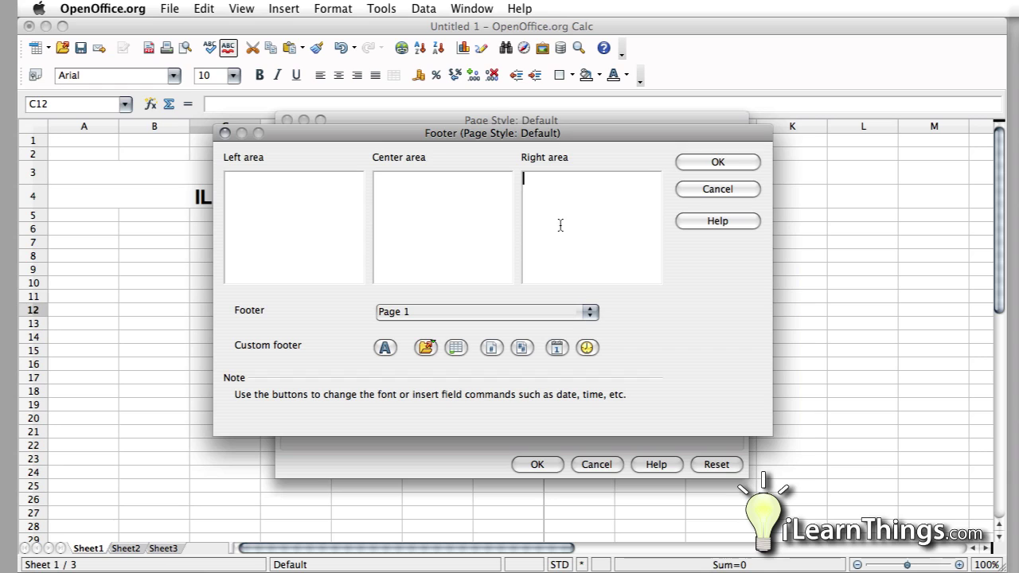
click(587, 347)
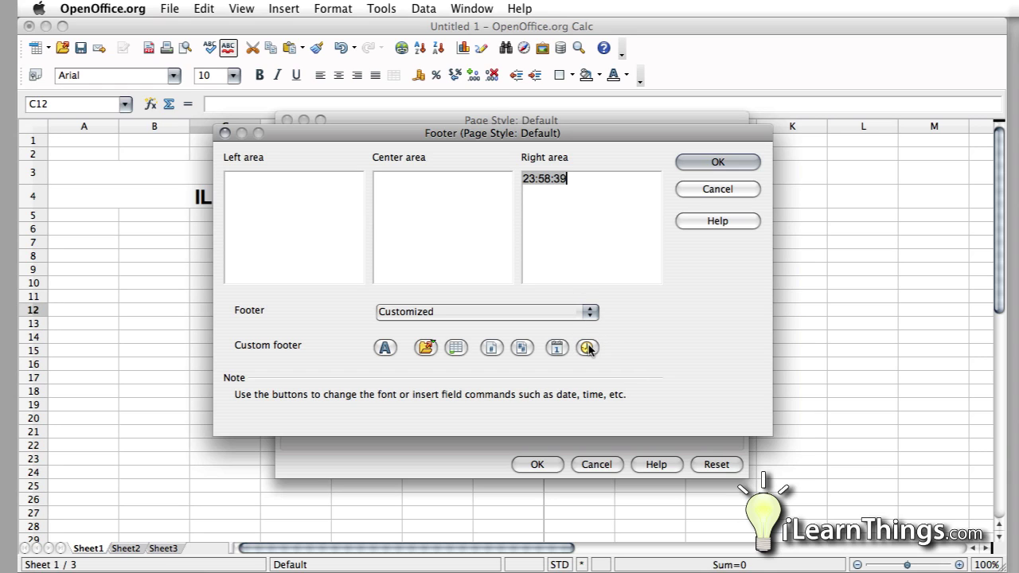
click(333, 215)
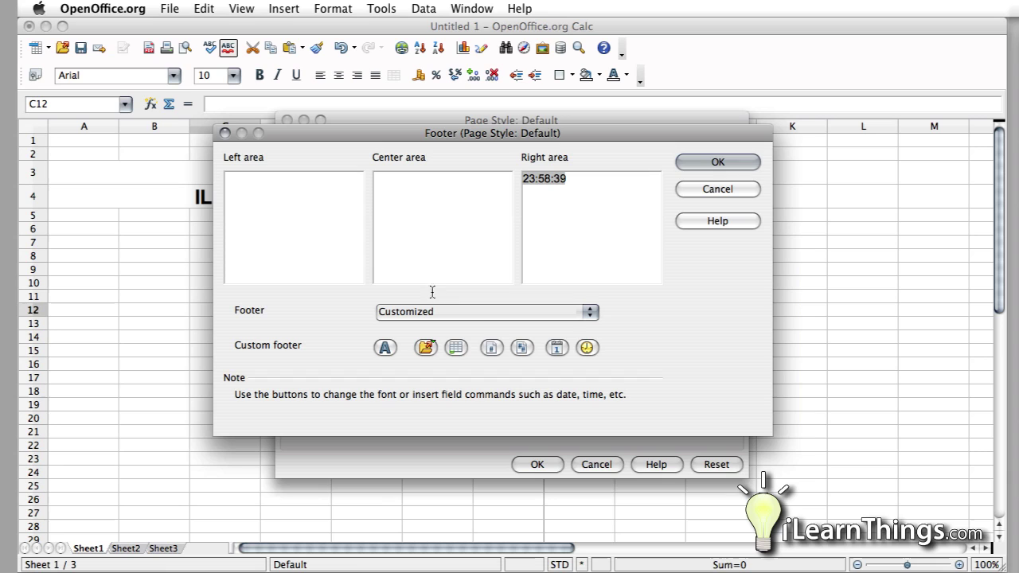
click(492, 348)
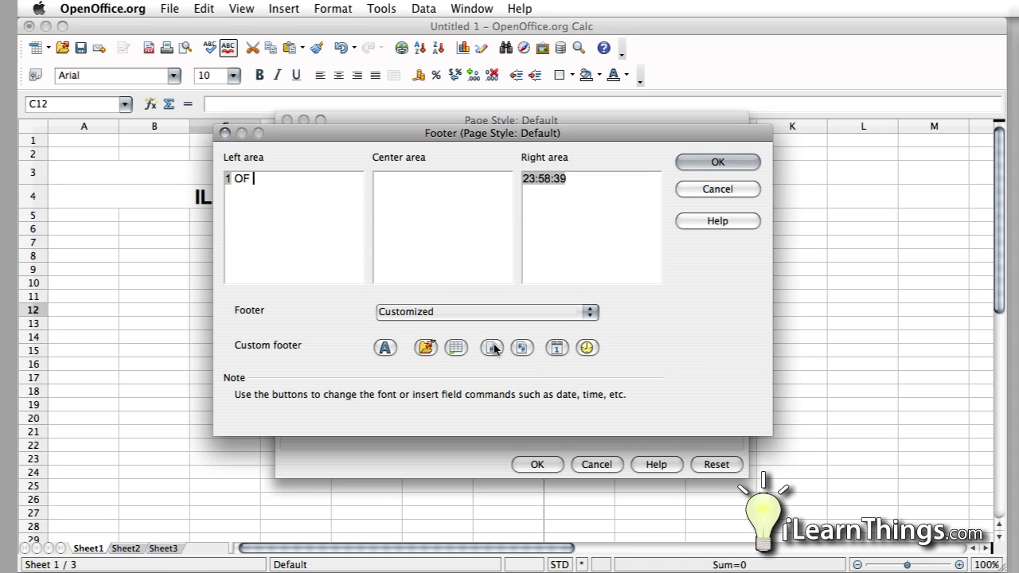
text(OF)
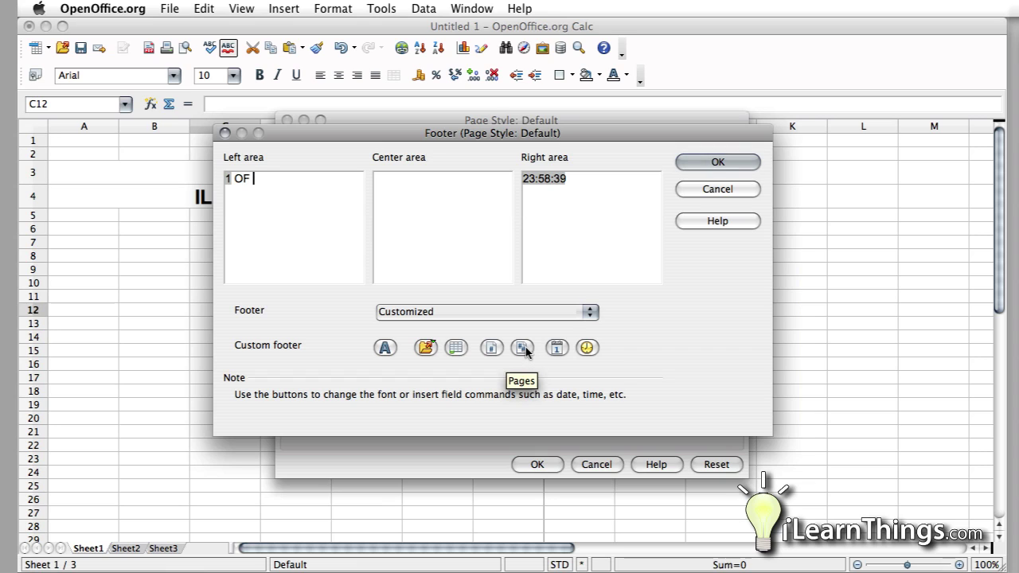
click(524, 349)
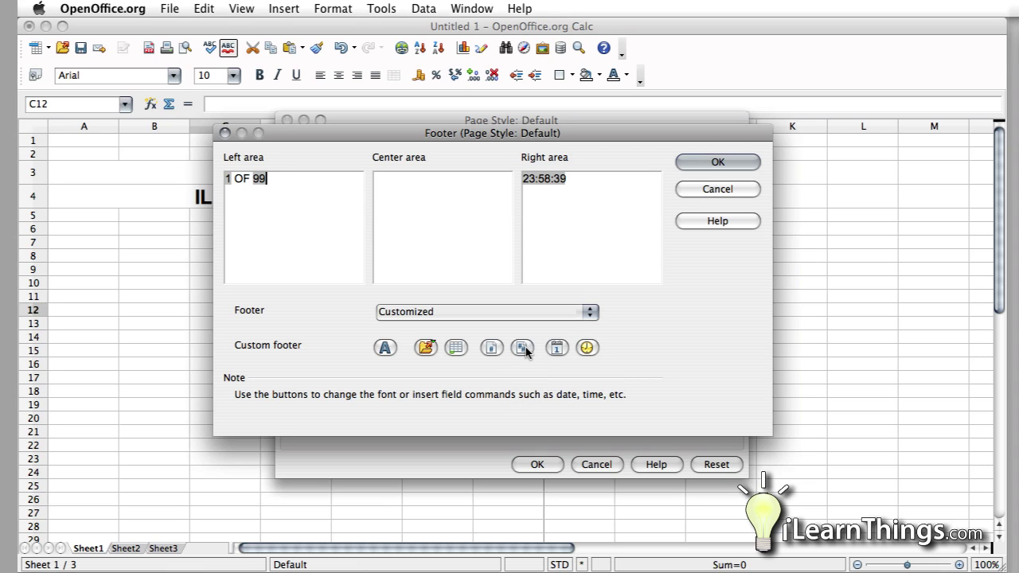
click(686, 165)
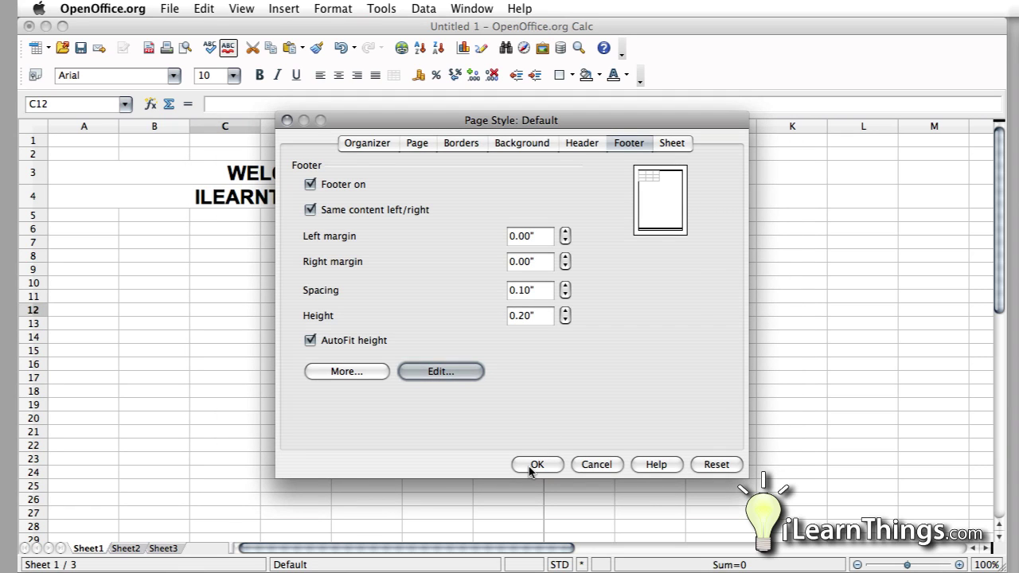
Apply the page style, then check the enlarged print preview from header to footer
click(532, 466)
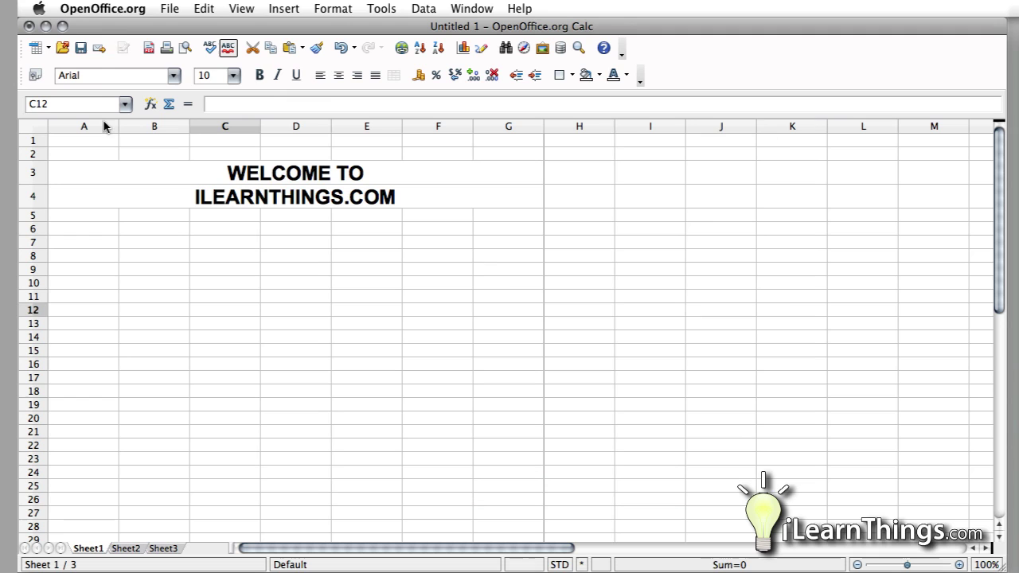
click(171, 8)
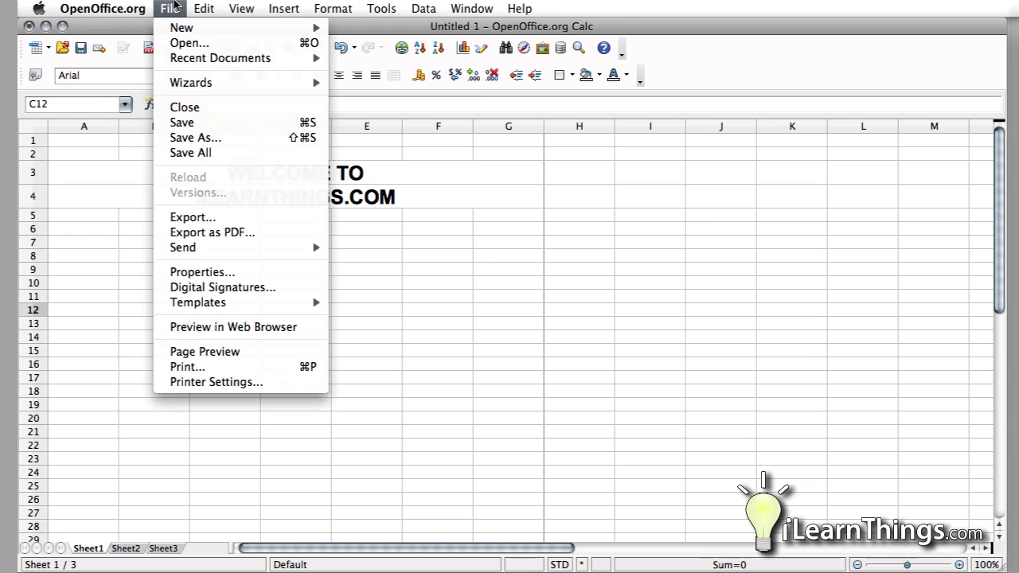
click(219, 352)
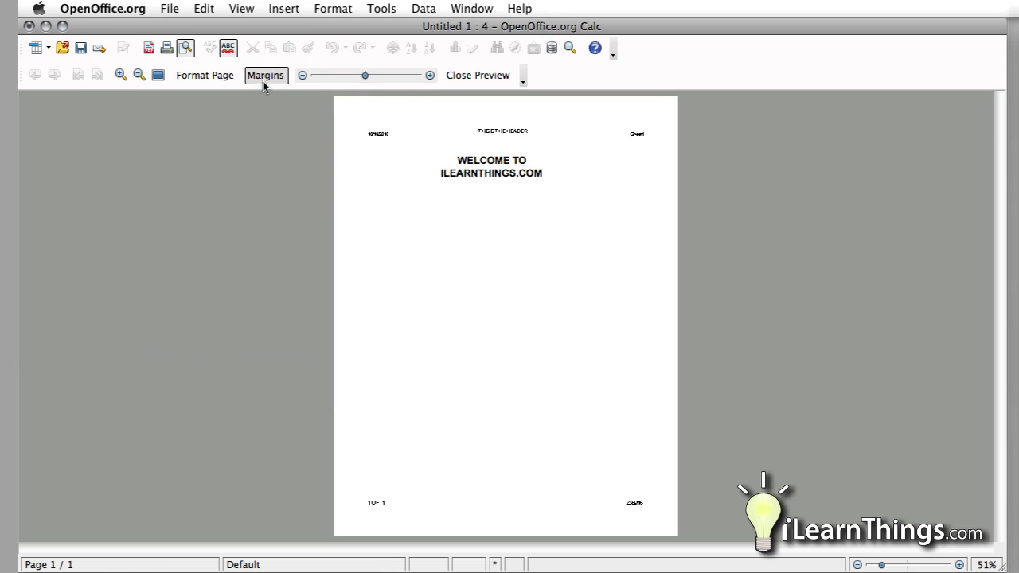
click(121, 75)
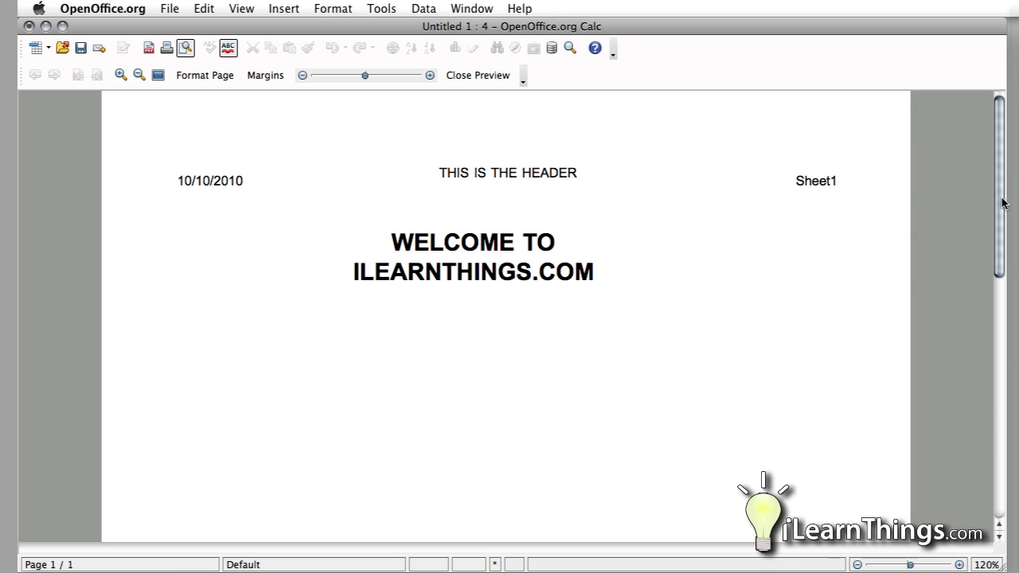
drag(1003, 204, 992, 430)
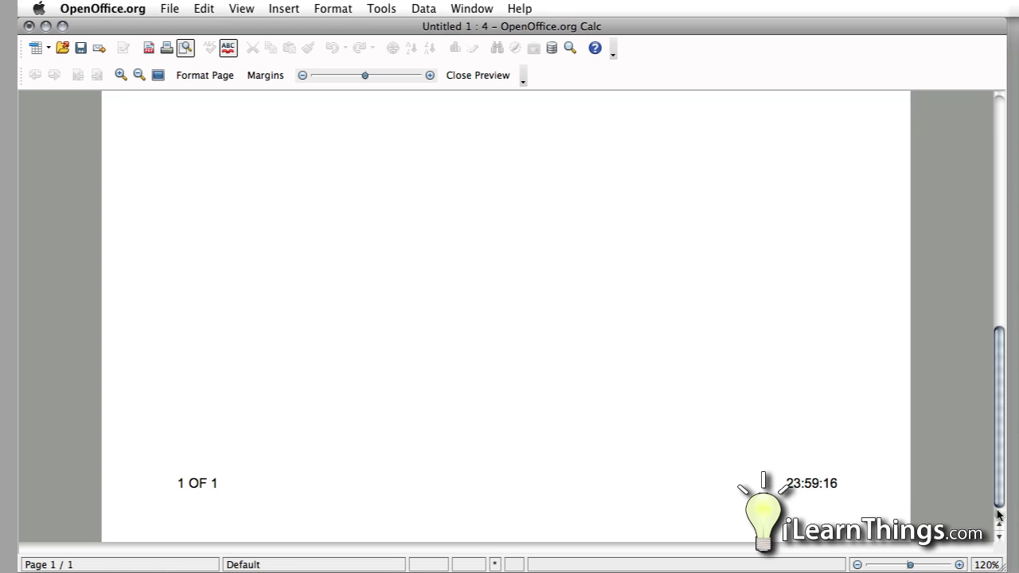
scroll(1000, 510, down, 2)
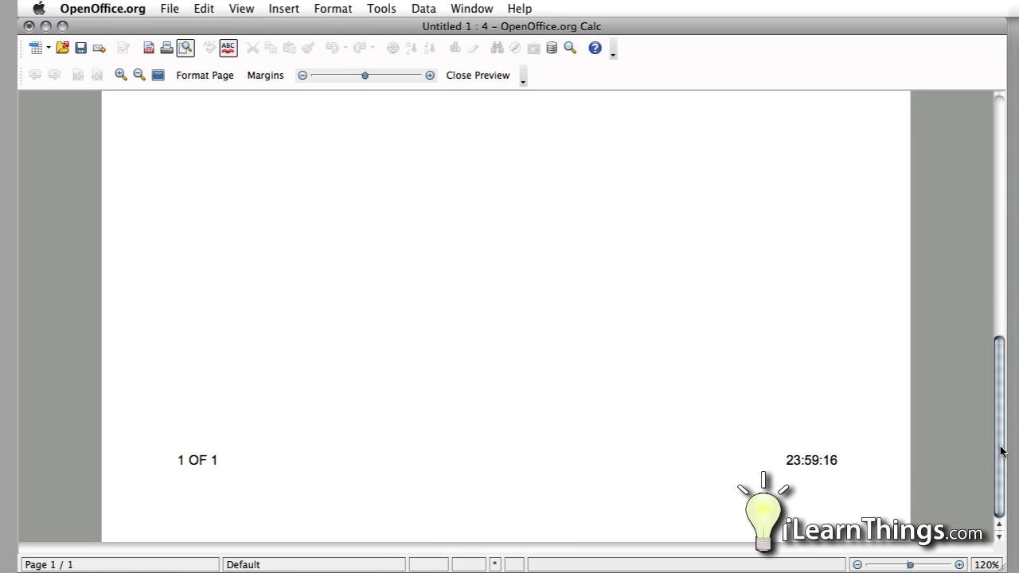
drag(1002, 453, 1000, 189)
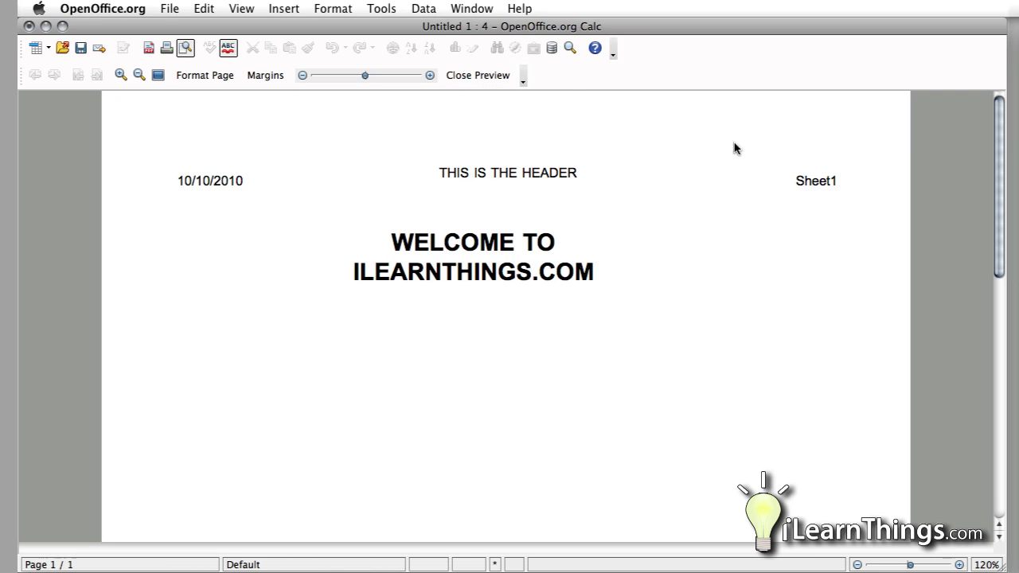
Close the preview and rename Sheet1 to TUTORIAL
click(486, 76)
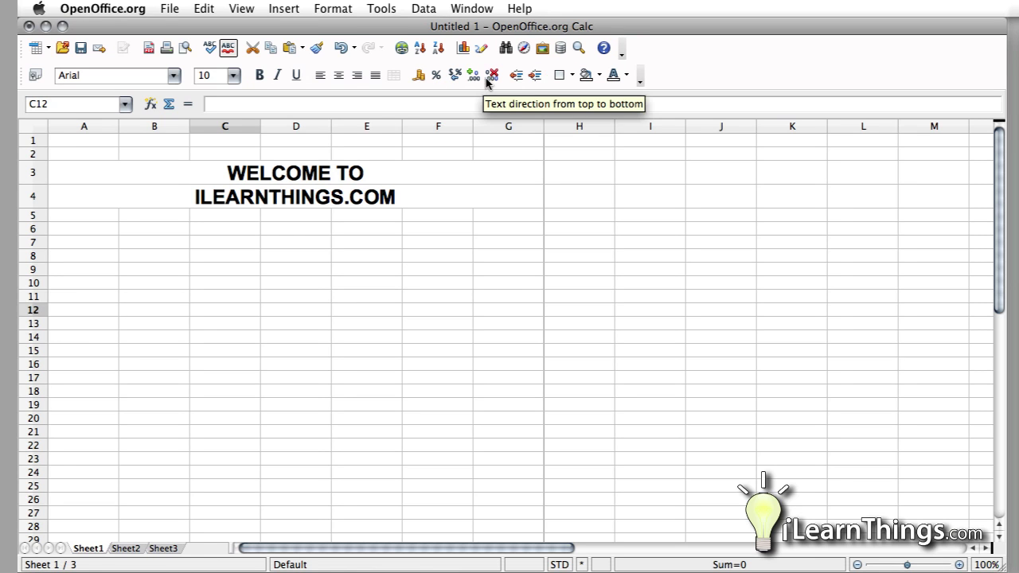
right_click(97, 548)
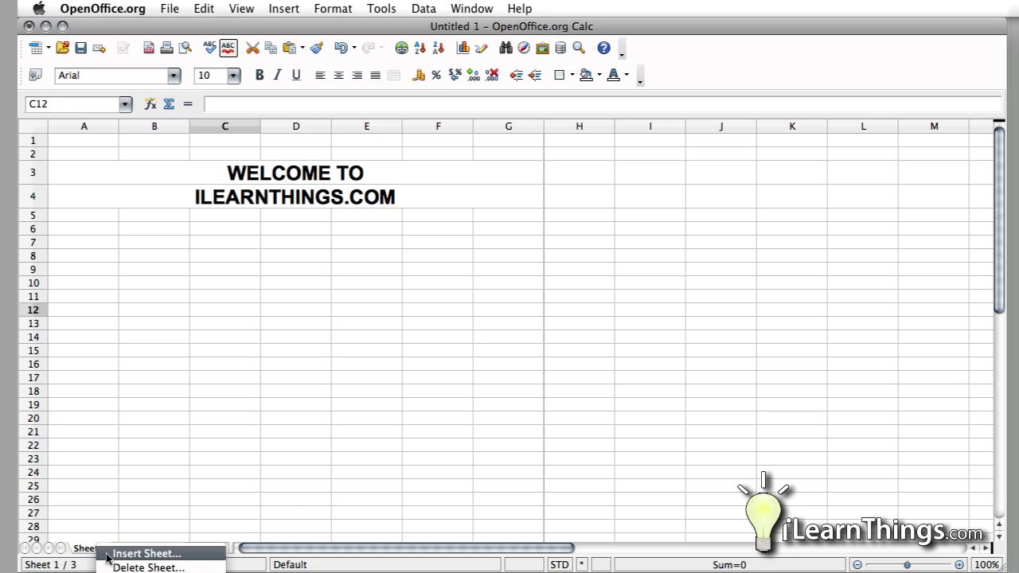
click(144, 572)
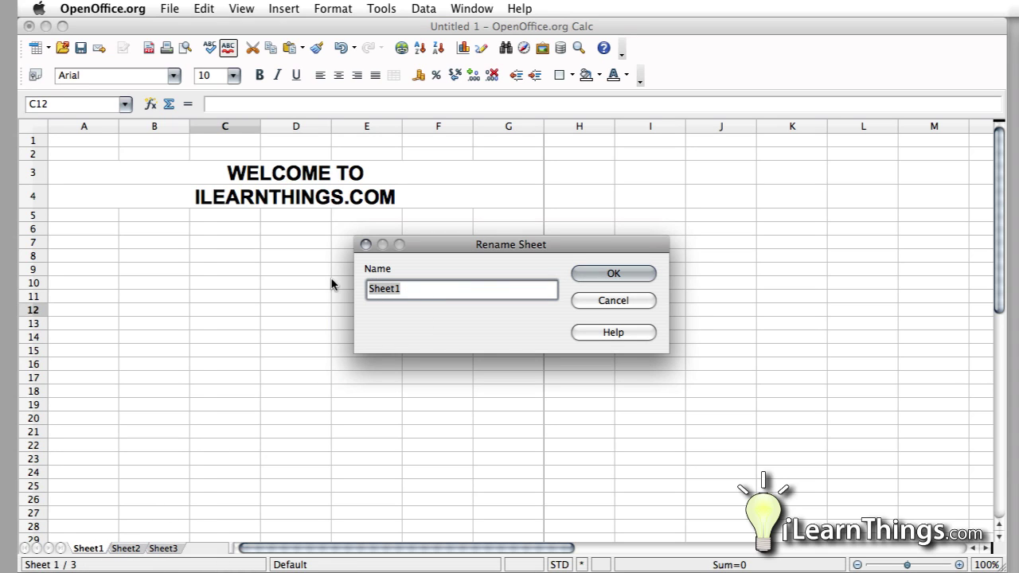
text(TUTORIAL)
click(629, 273)
Reopen the print preview enlarged to confirm TUTORIAL appears in the header
click(167, 7)
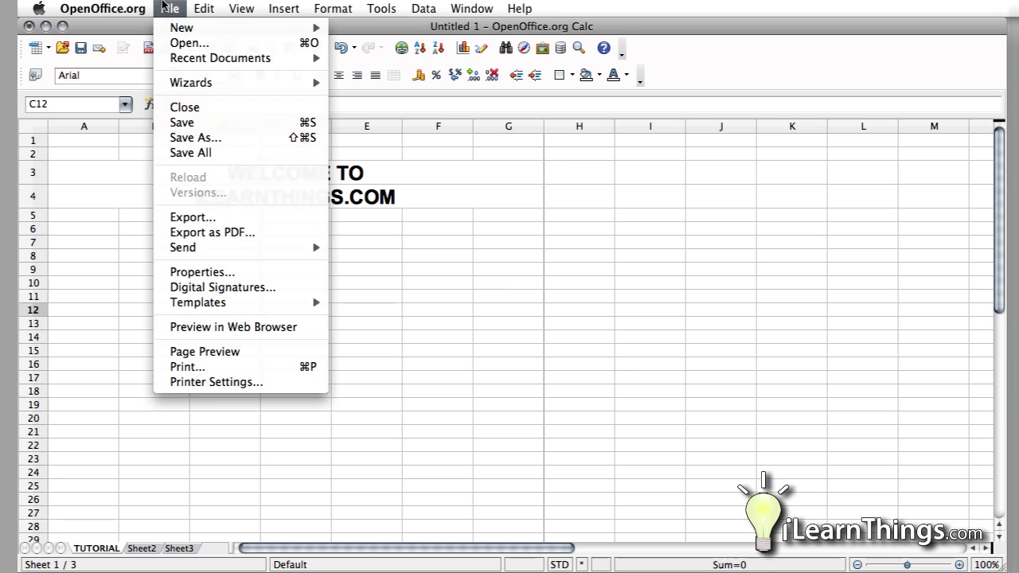
click(225, 358)
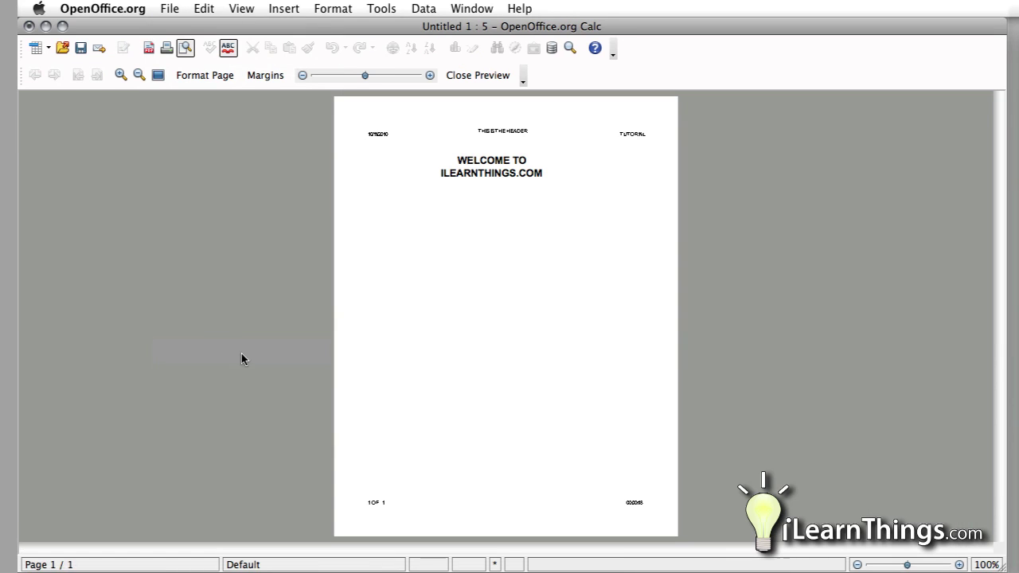
click(120, 75)
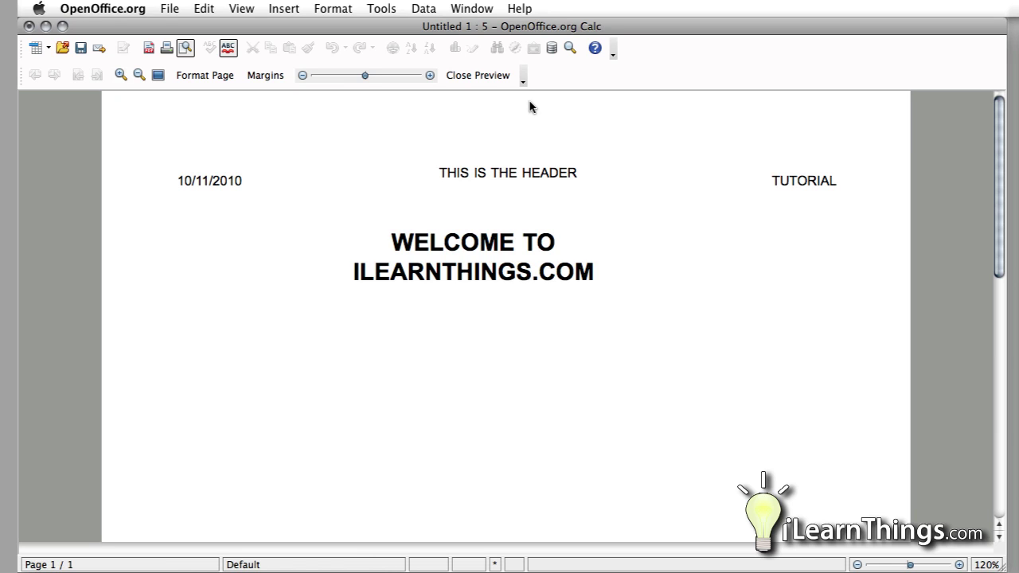
click(495, 79)
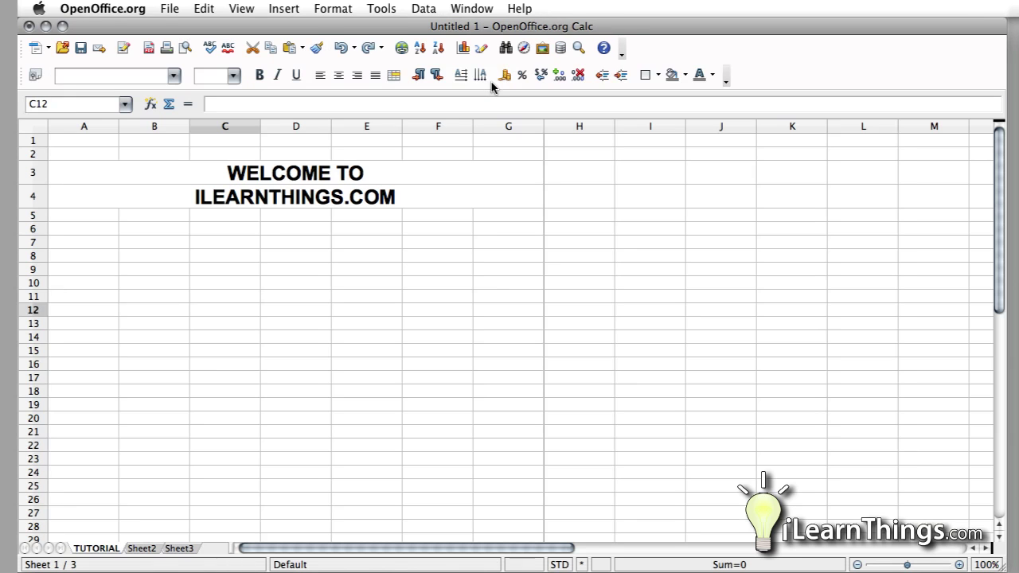
click(153, 550)
click(180, 549)
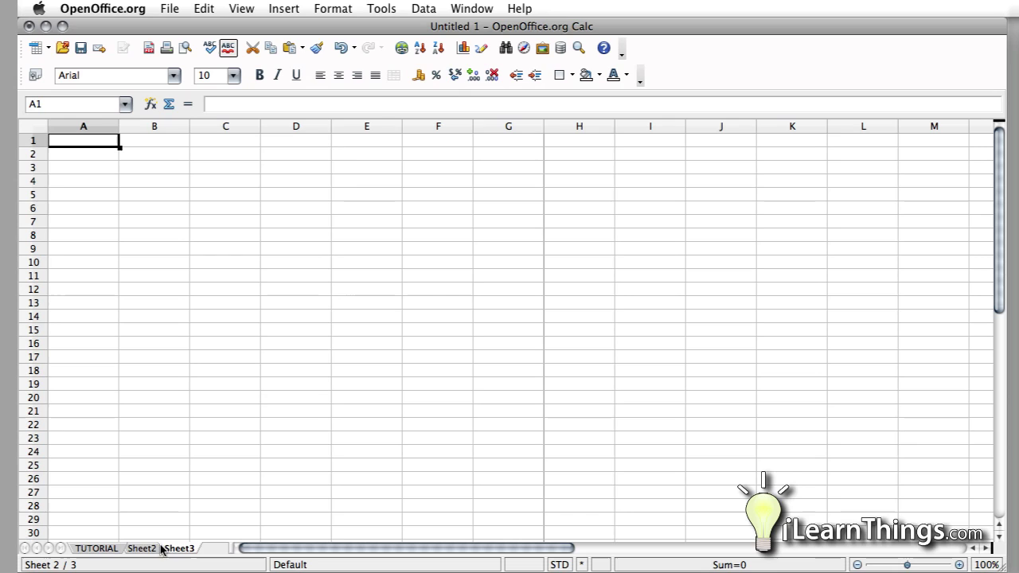
click(142, 549)
click(91, 548)
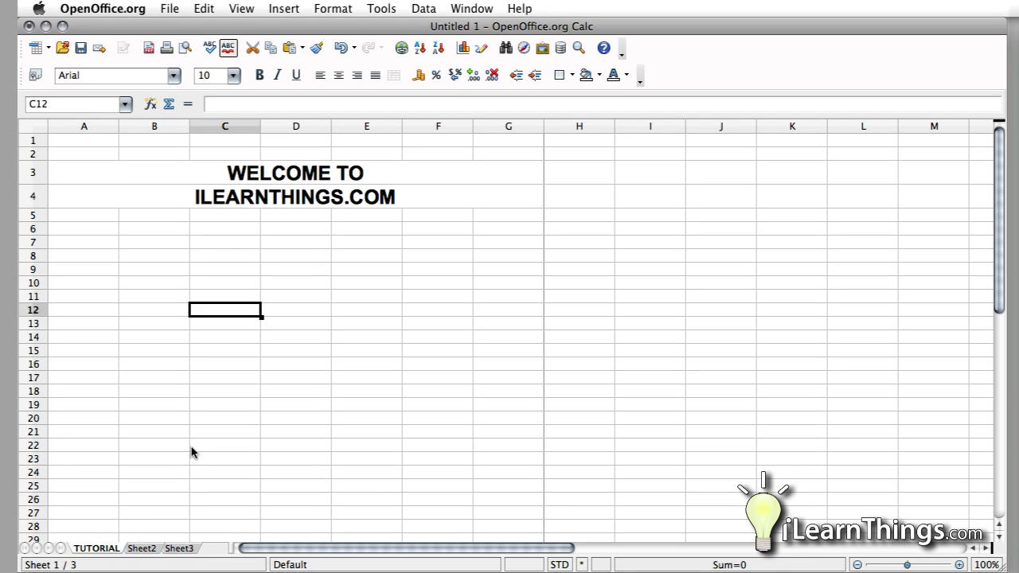